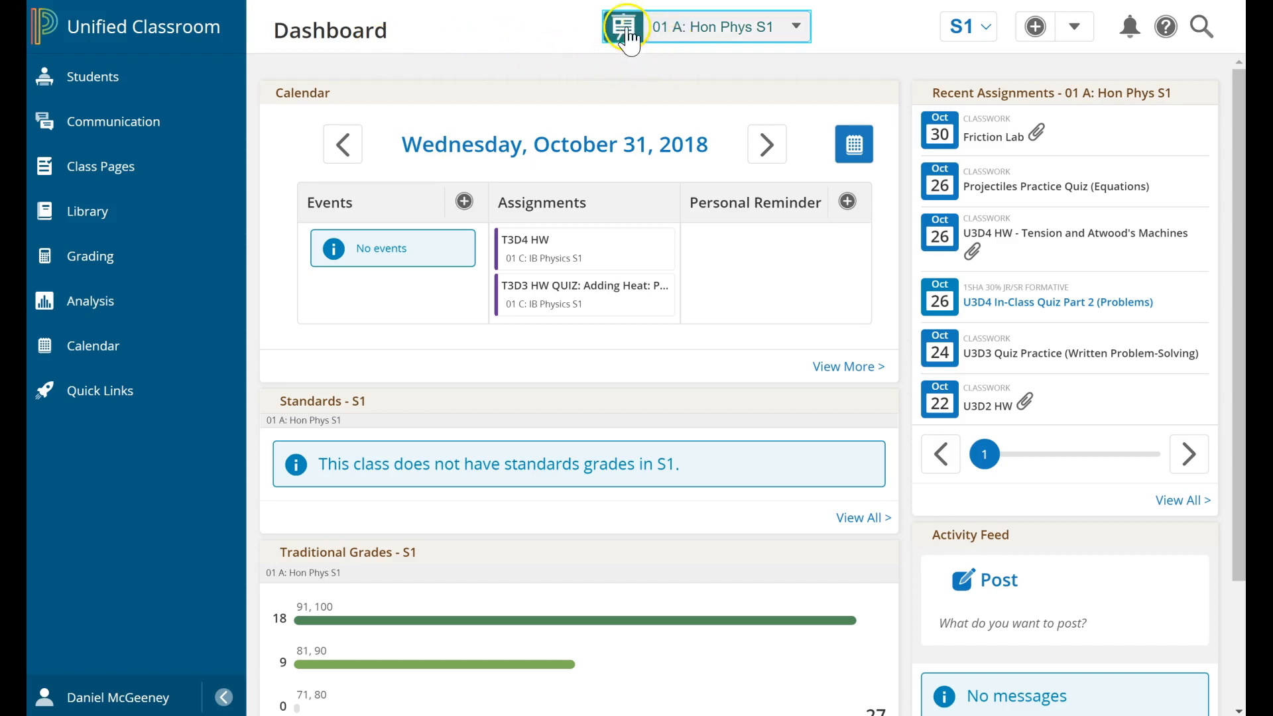
- View the class list and the actions available for the A: Hon Phys S1 class, and close the list
click(708, 33)
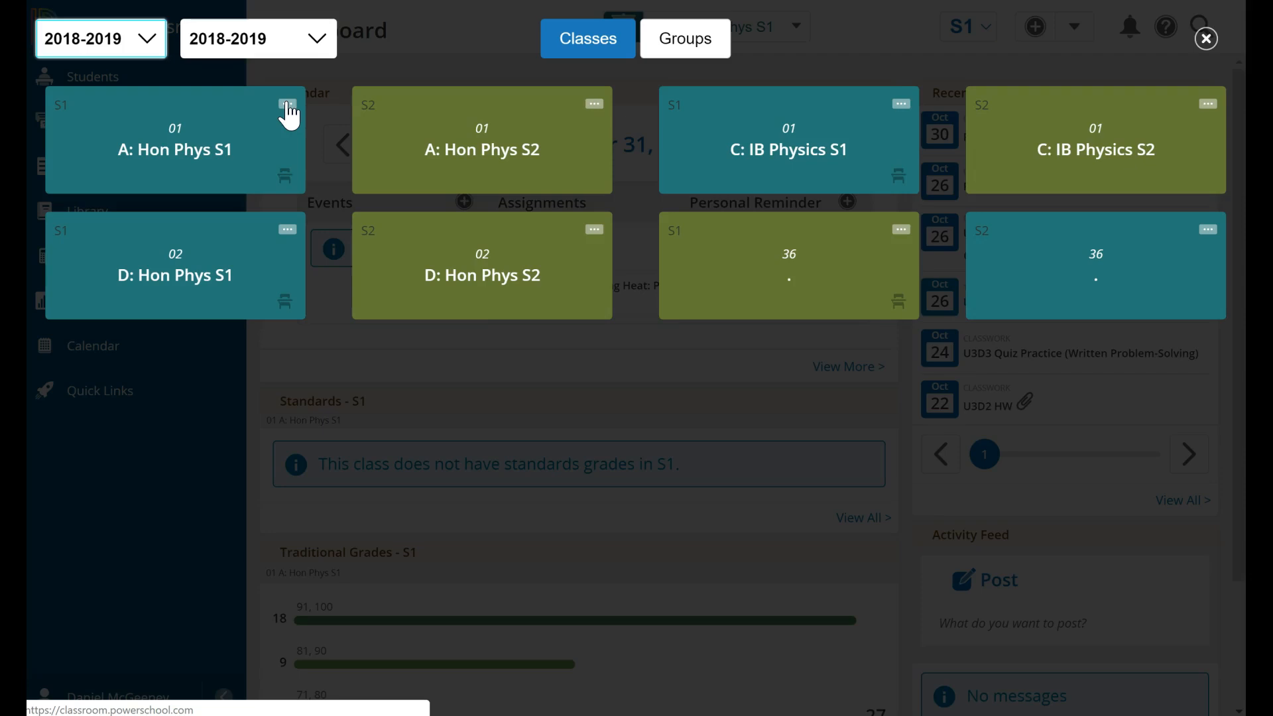
click(287, 105)
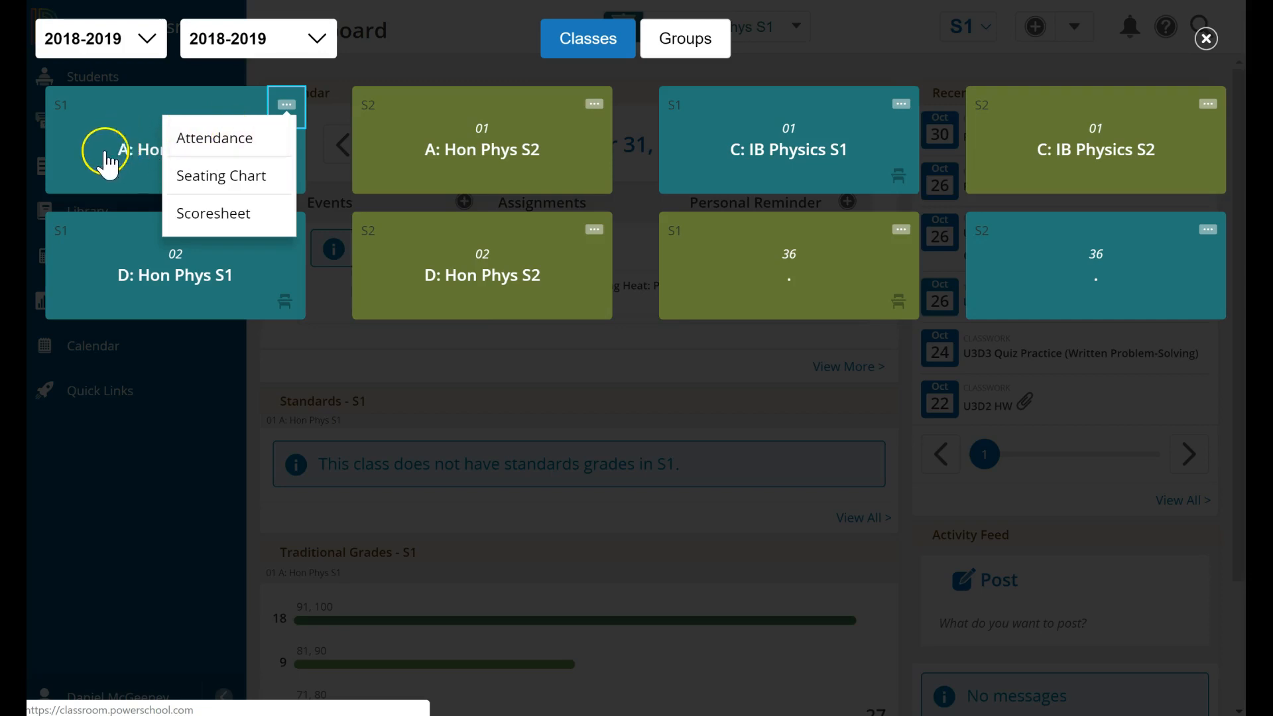
click(213, 140)
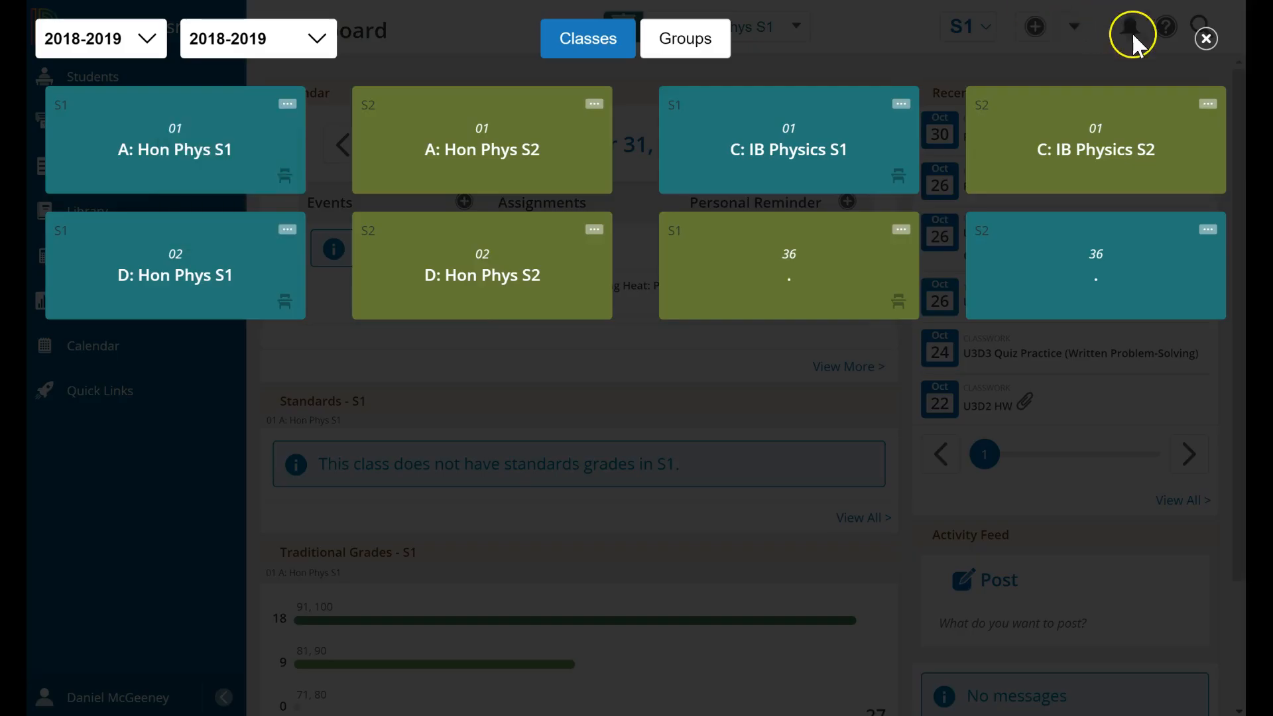
click(1206, 38)
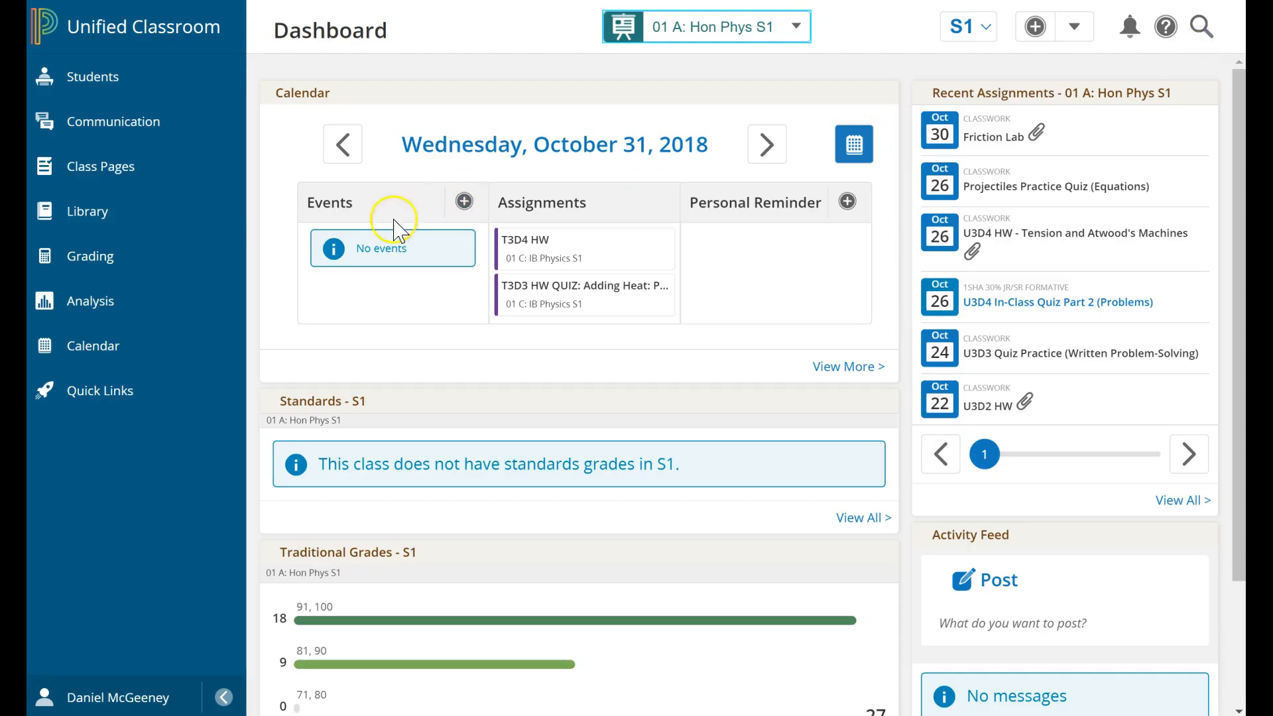
- Go to PowerTeacher Portal Home through the quick links and open SwiftReach SwiftK12
click(81, 393)
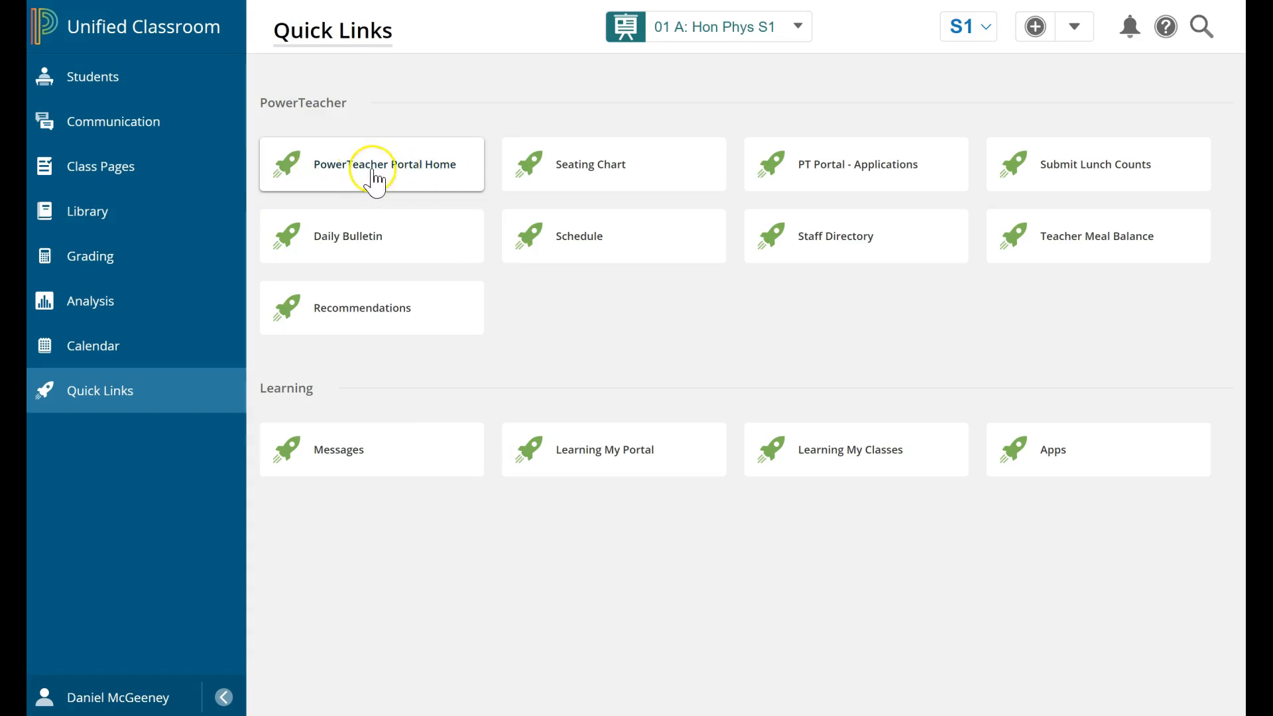
click(404, 165)
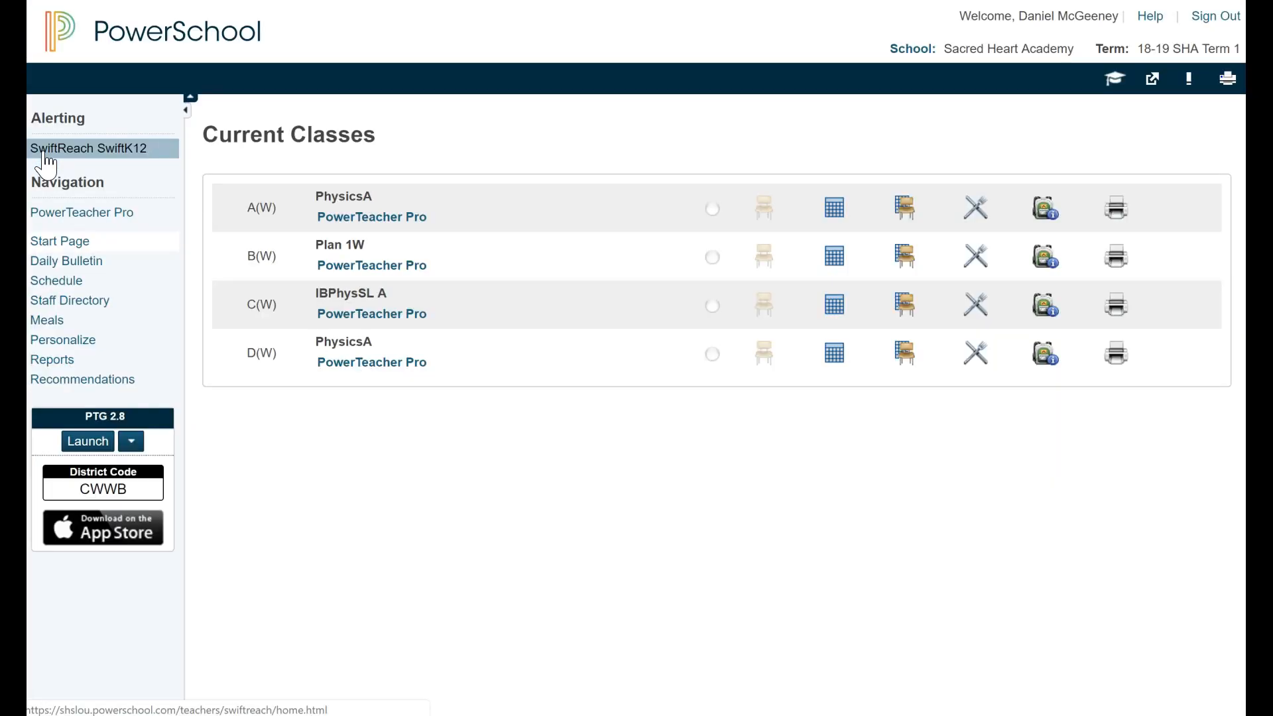
click(45, 163)
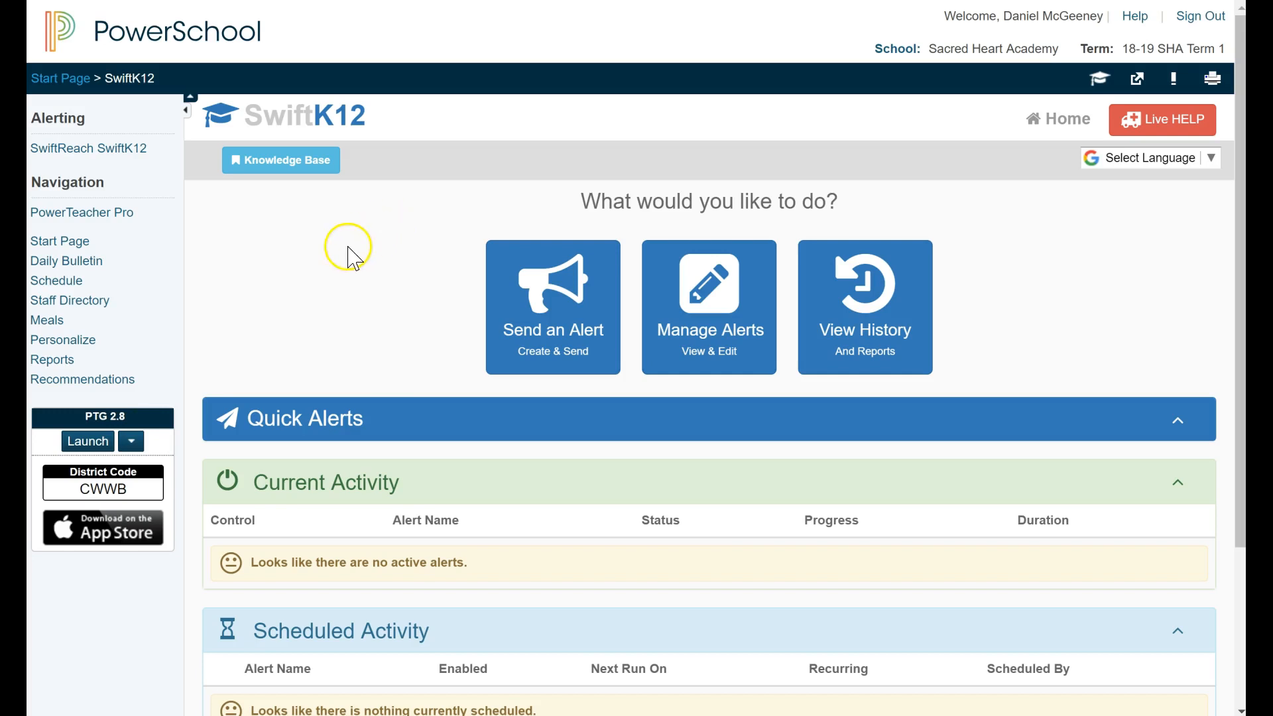
- Open the SwiftK12 alert history and examine the task name of the 10/29/18 message to IB Physics parents
click(870, 314)
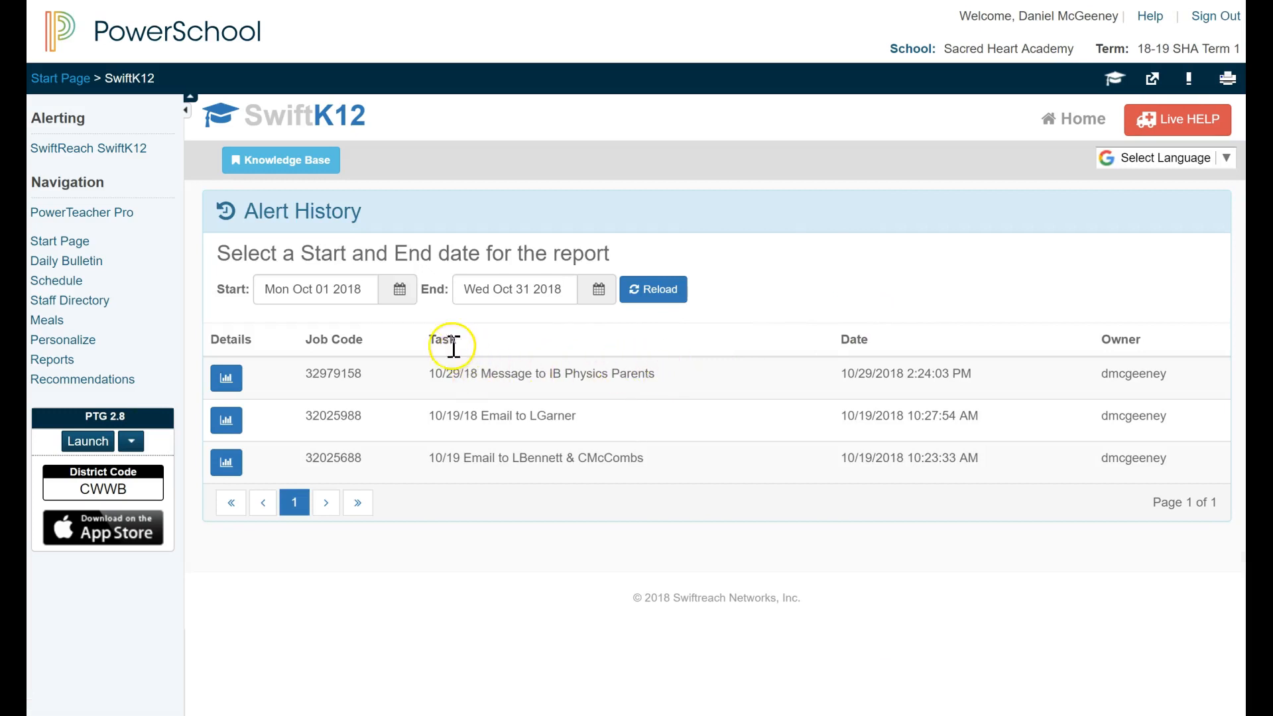
drag(430, 376, 654, 385)
click(434, 384)
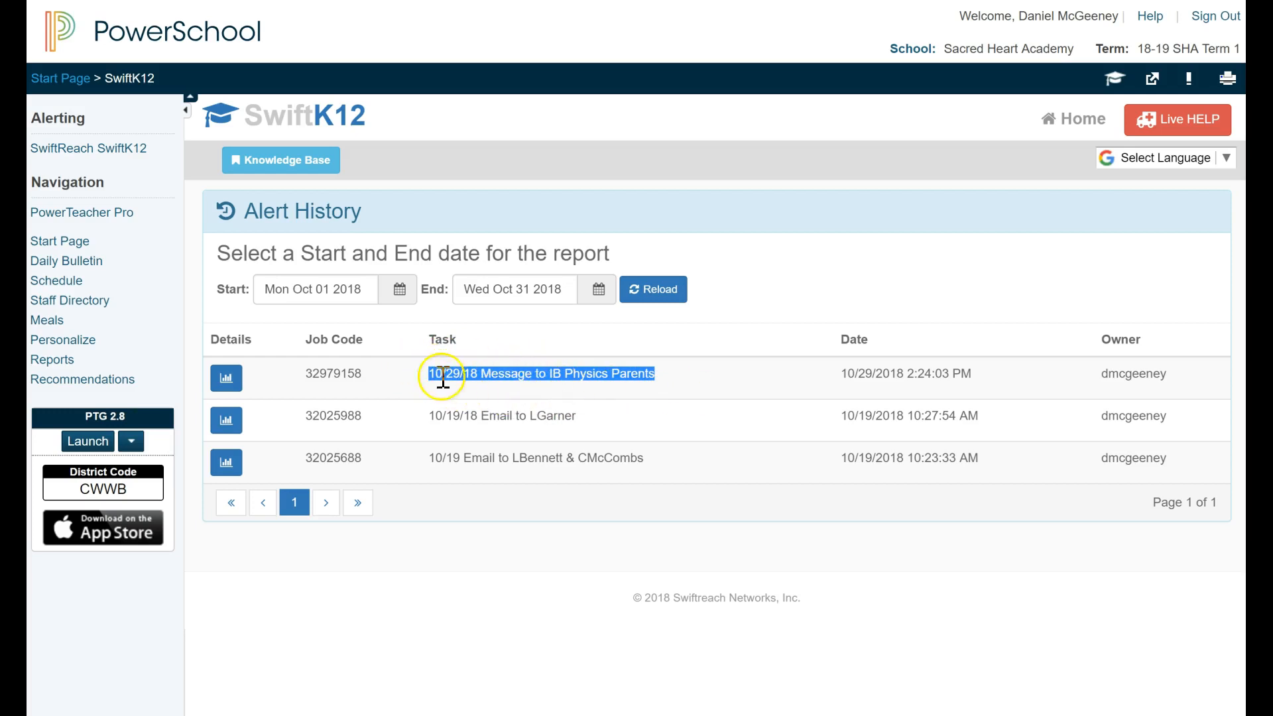
click(509, 376)
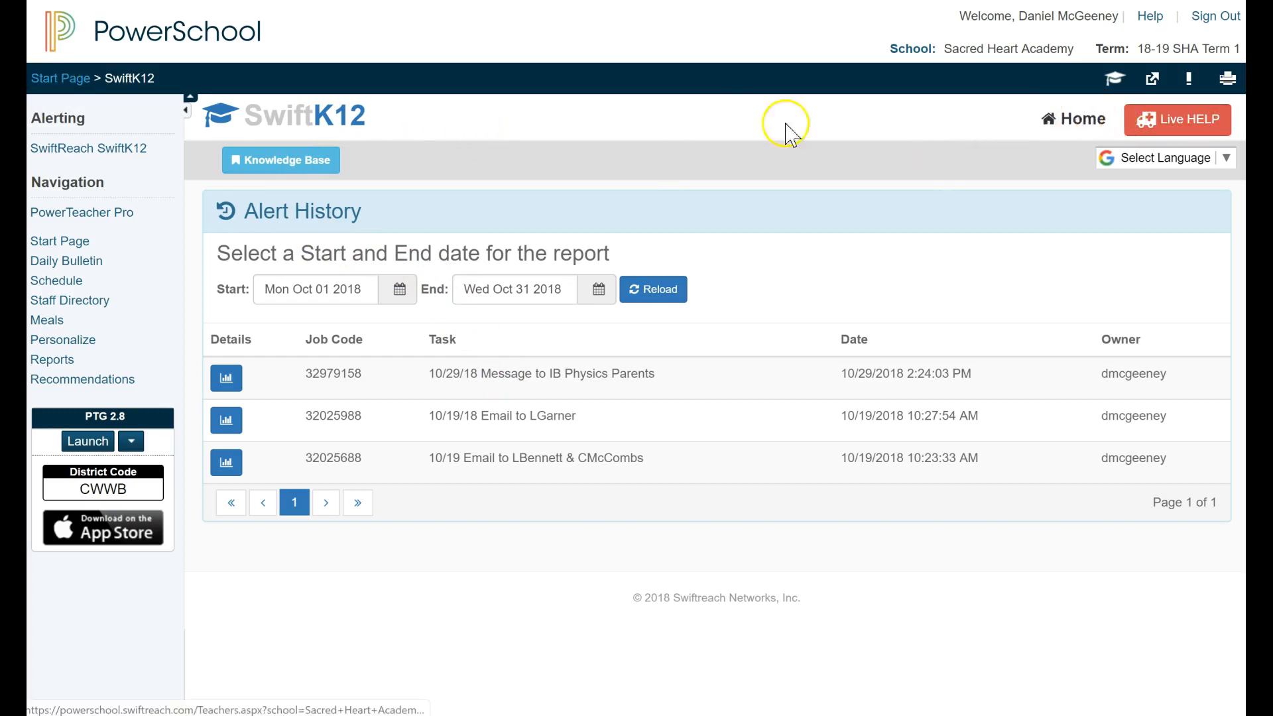
- Start a new alert from the SwiftK12 home page and name it "10/31/18 Test Email to Parent in IB Physics"
click(60, 156)
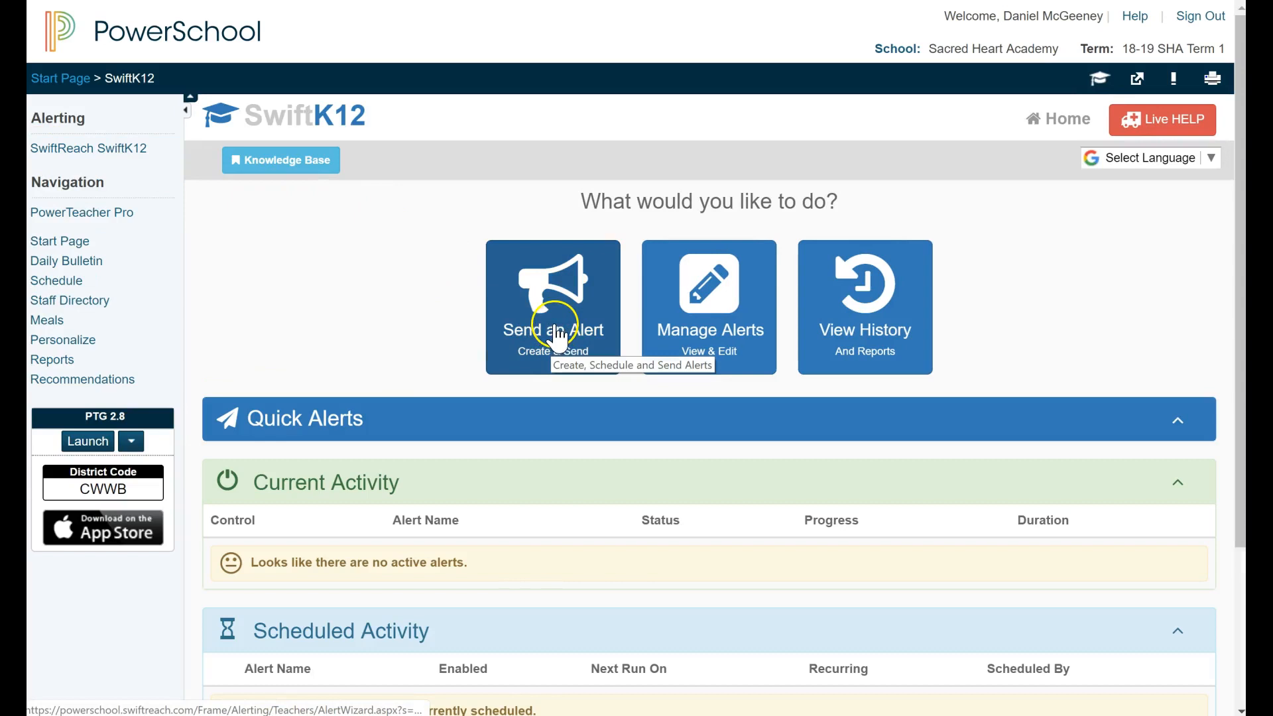
click(586, 334)
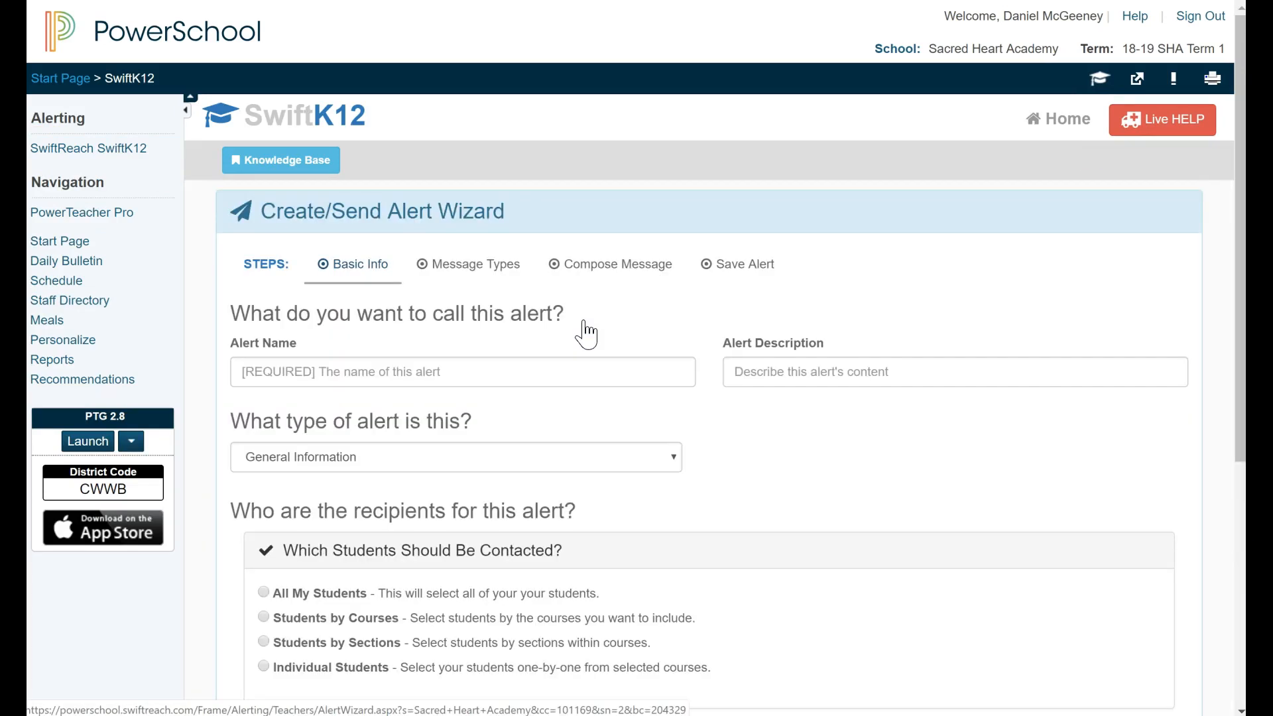
click(415, 372)
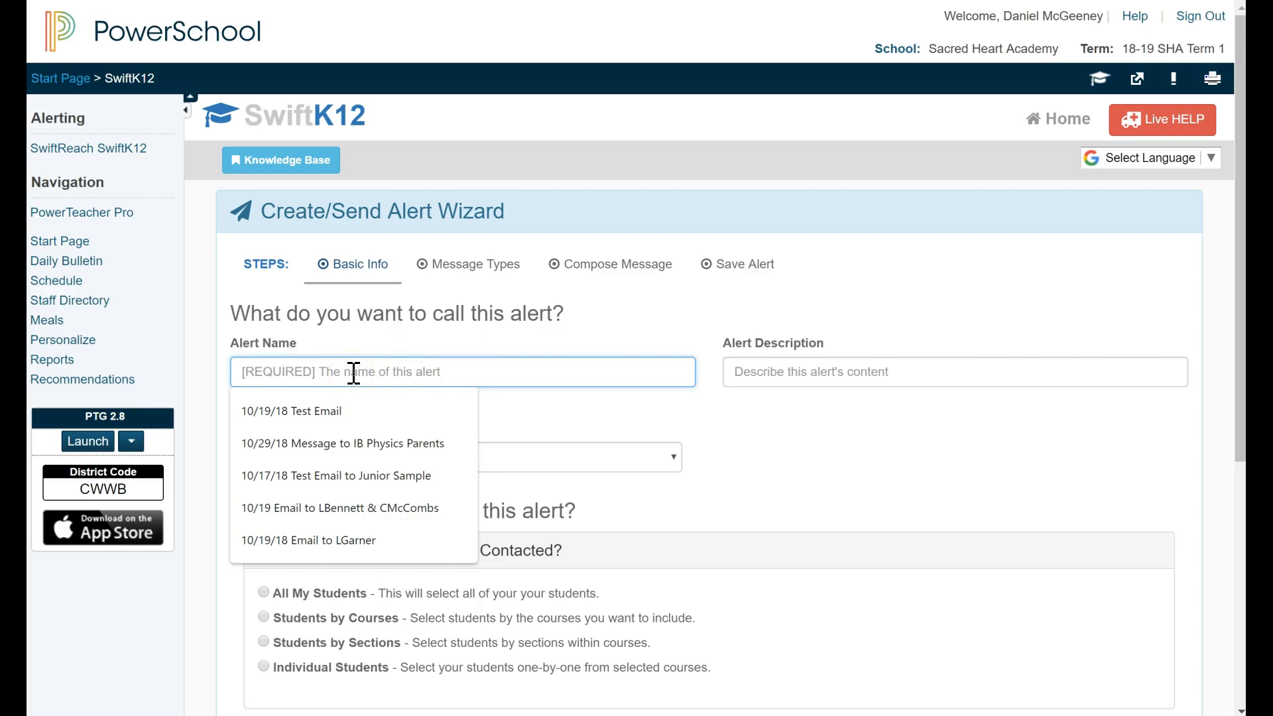
text(10)
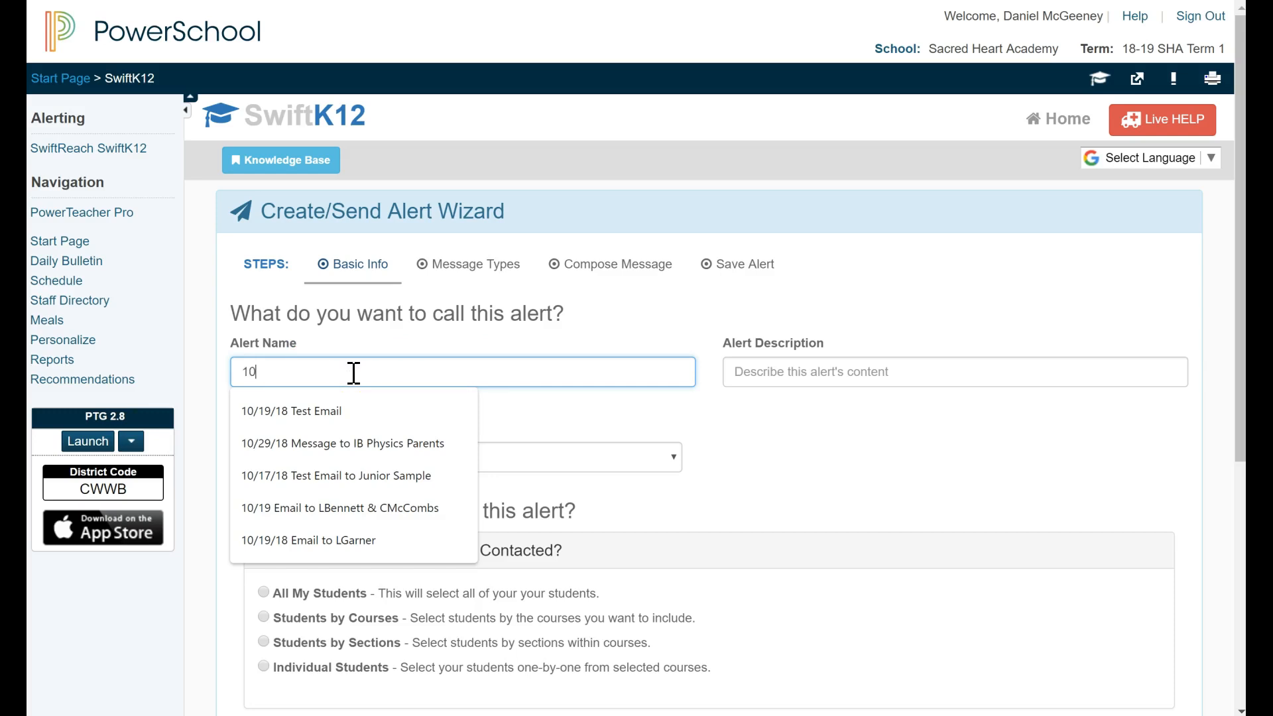
text(/31)
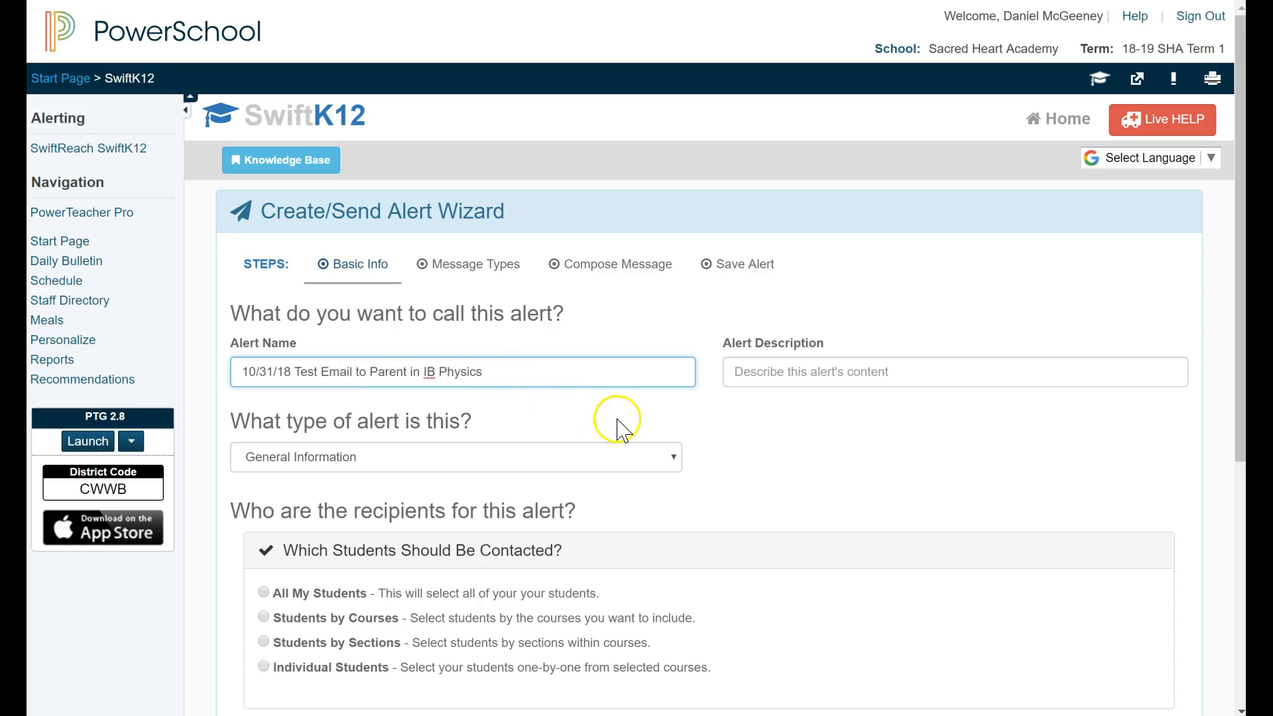
click(788, 376)
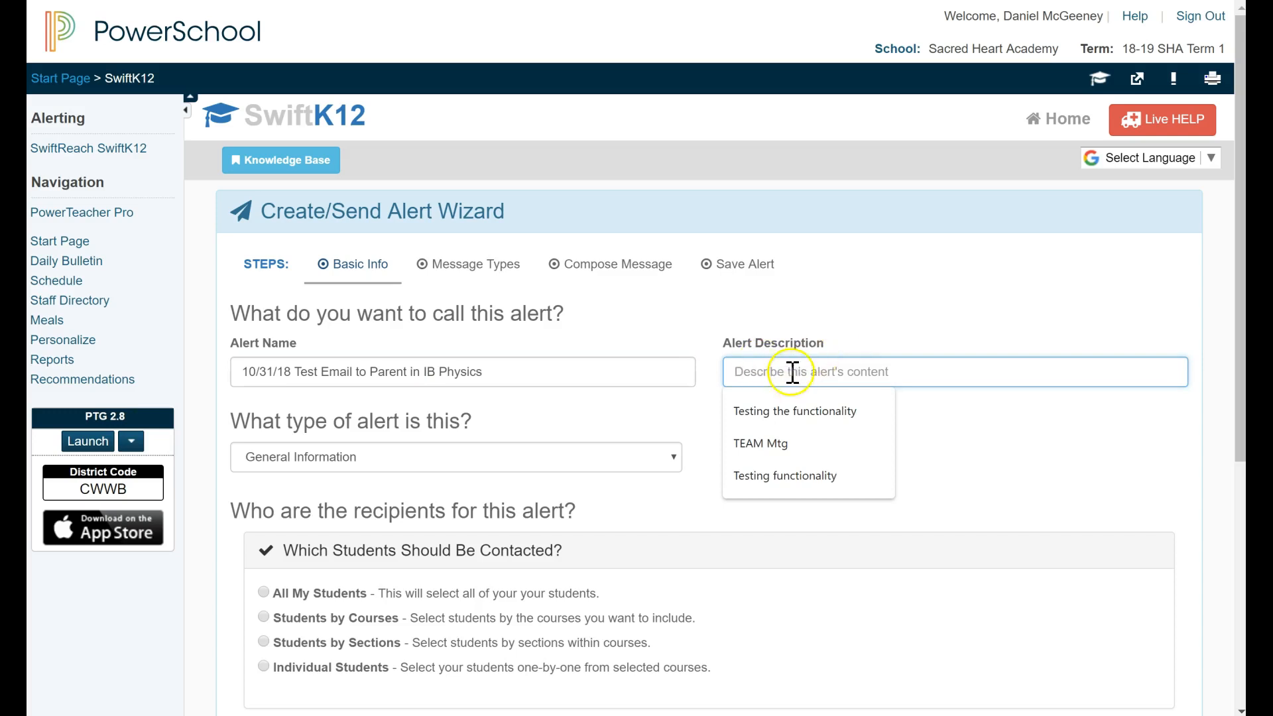
click(971, 444)
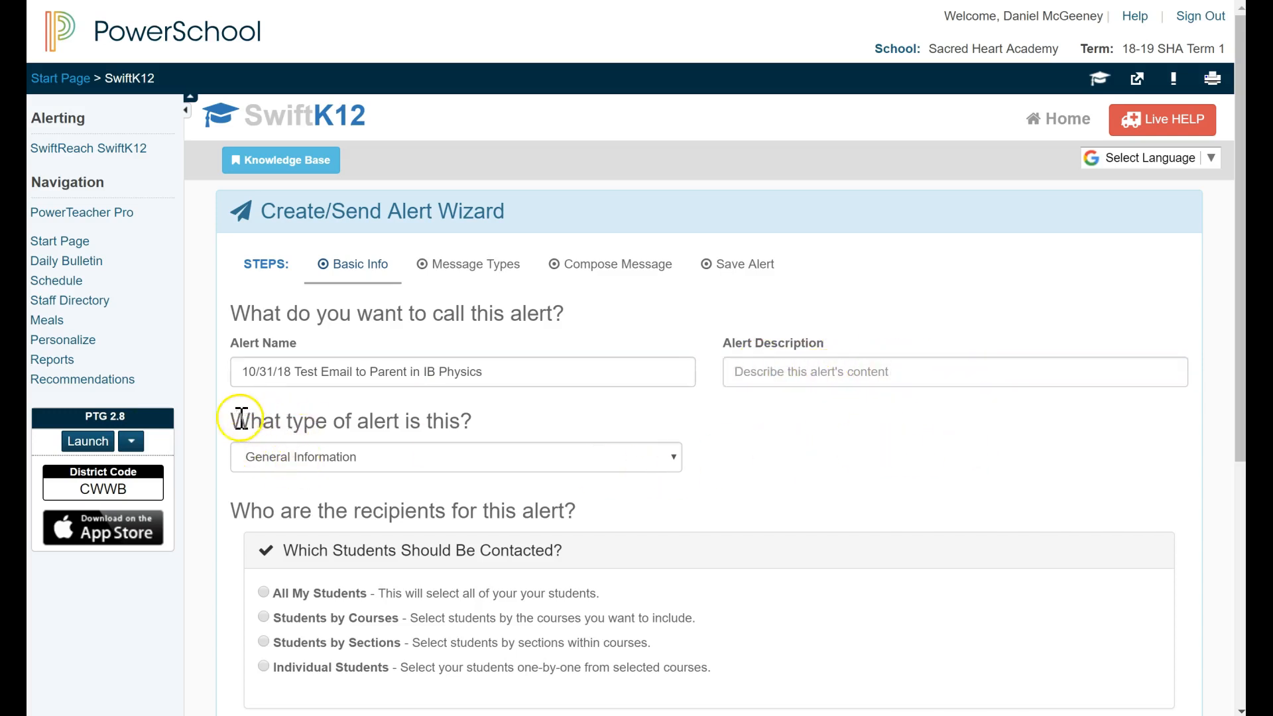
- Set the alert type to Parent Only Email
click(331, 457)
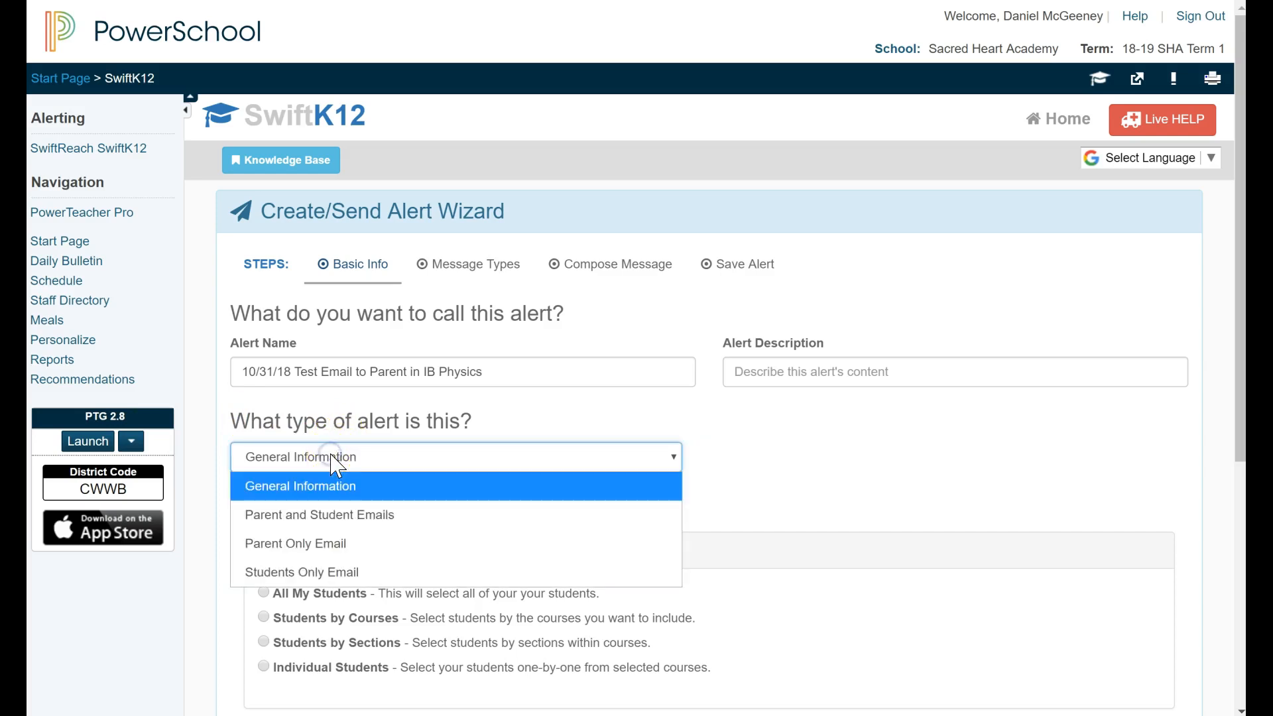
scroll(364, 454, down, 1)
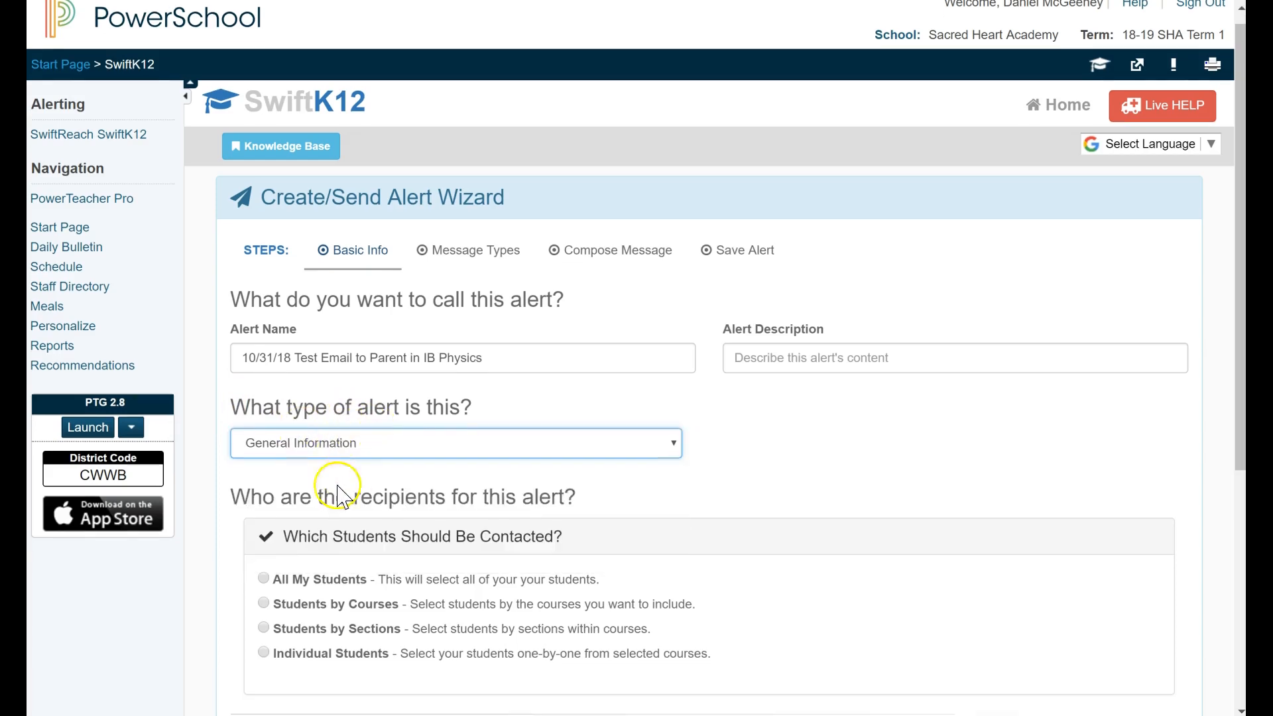
click(302, 438)
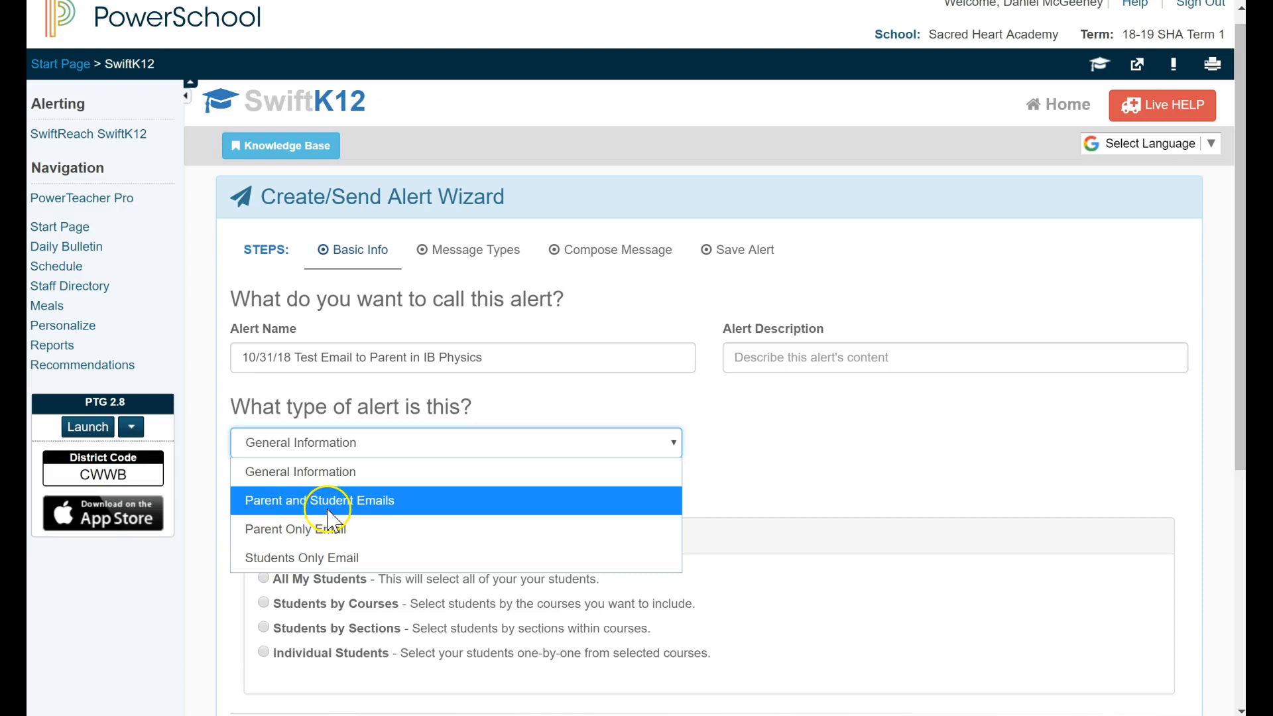
click(301, 537)
- Try choosing the recipients as Students by Courses with the course 3062 - PhysicsA
scroll(312, 570, down, 3)
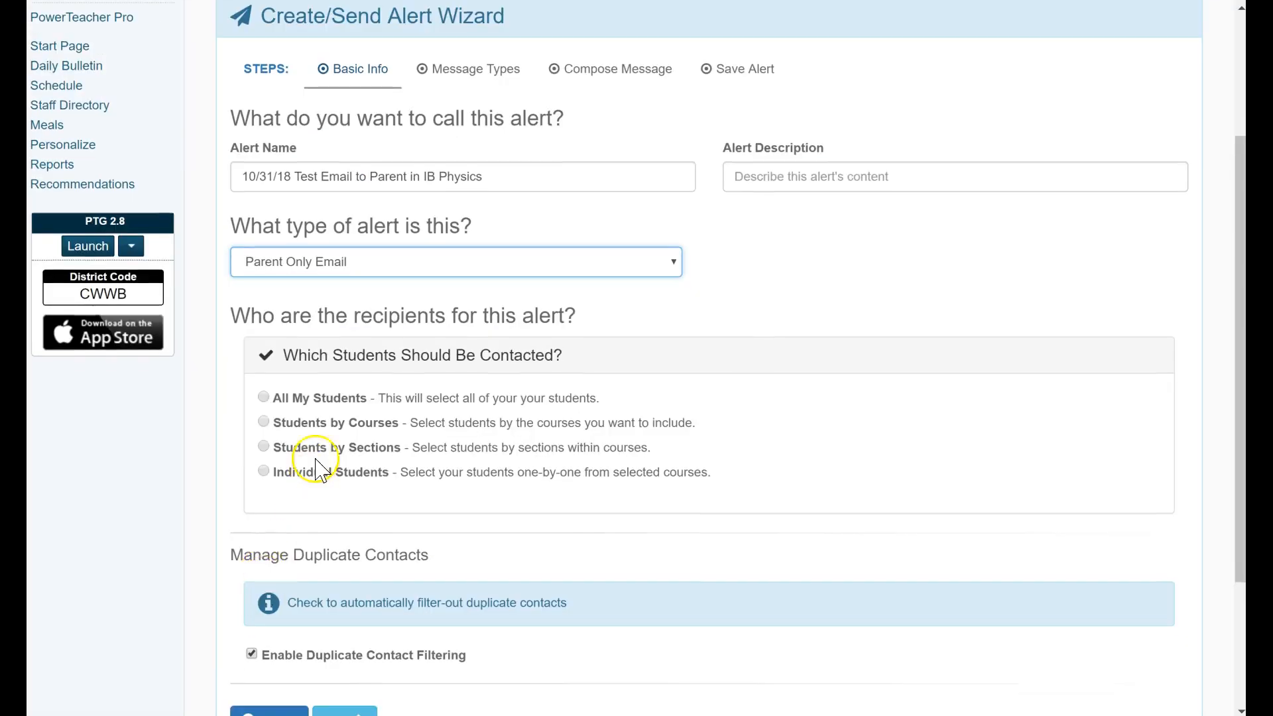
click(263, 399)
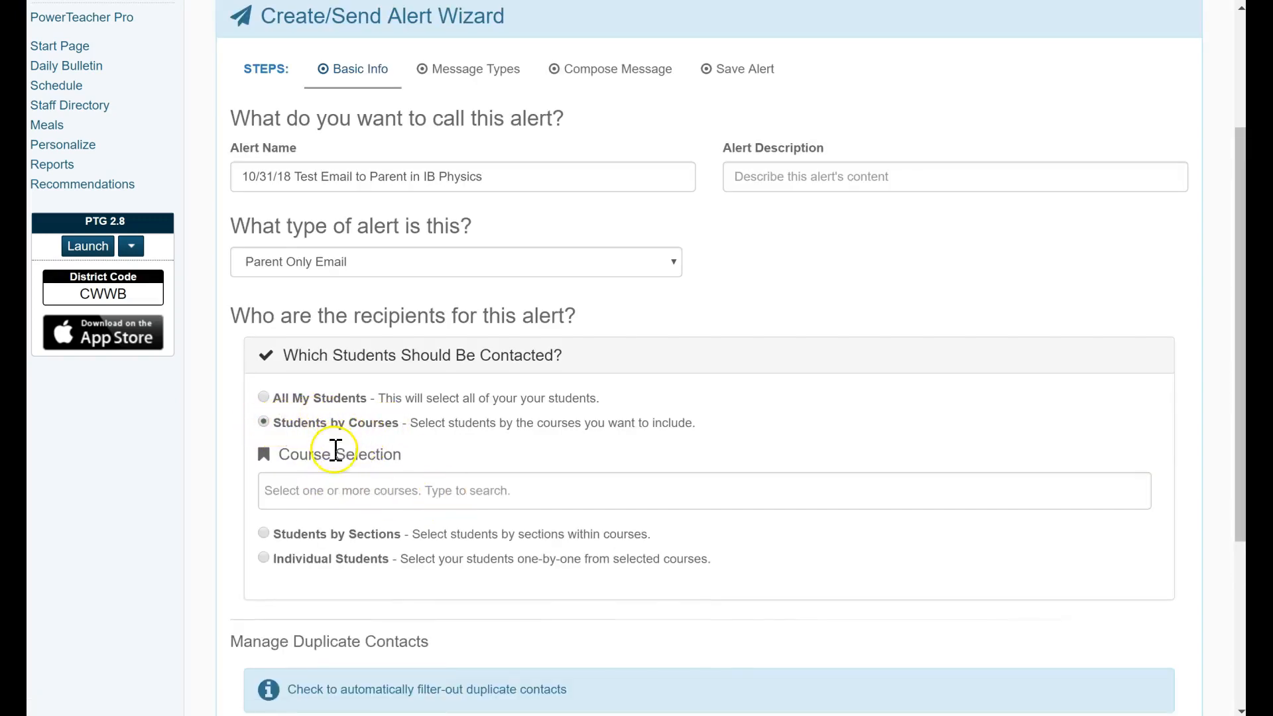
click(327, 483)
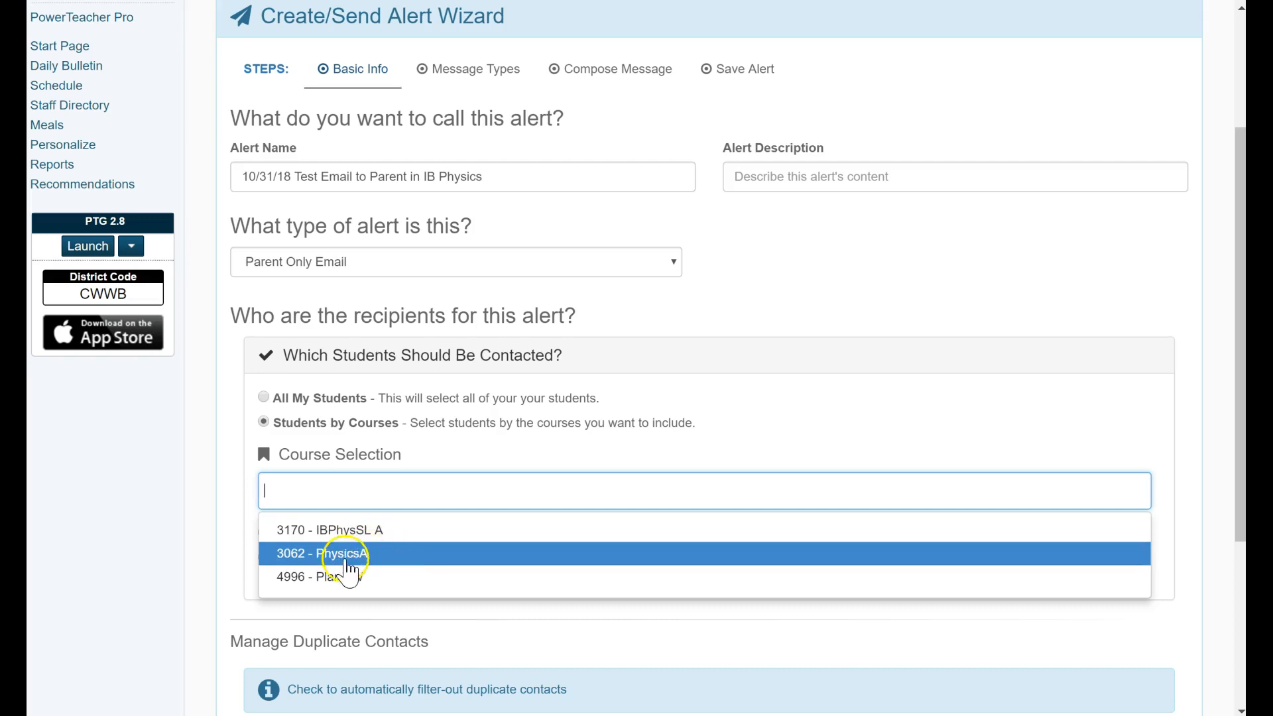
click(301, 559)
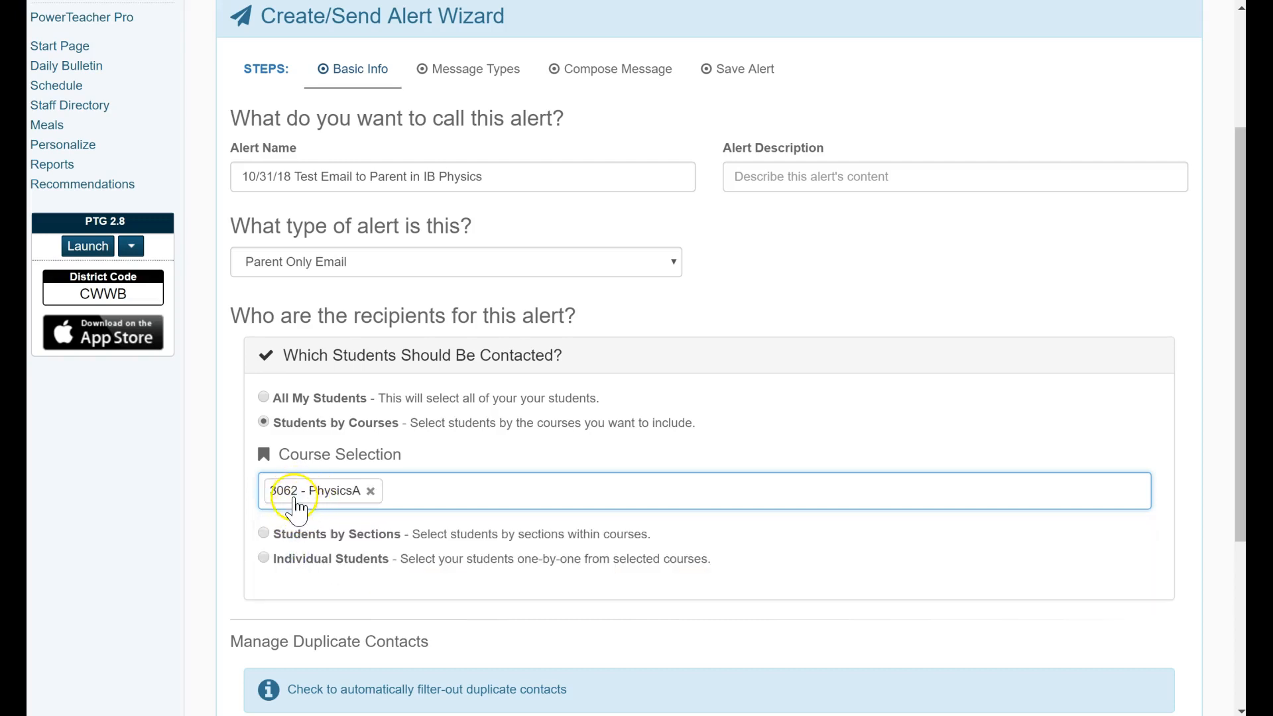
click(372, 498)
click(214, 479)
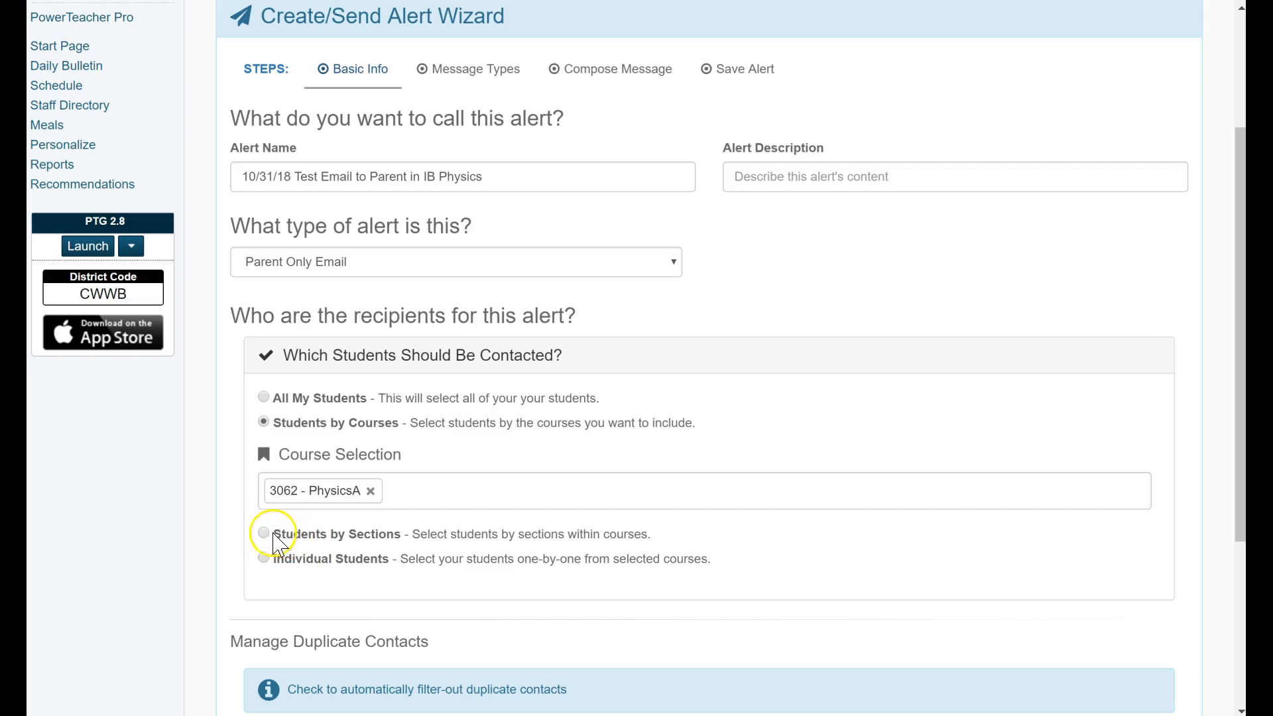
- Try Students by Sections with Section 01 of PhysicsA and Section 01 of IBPhysSL A, and remove both sections
click(270, 535)
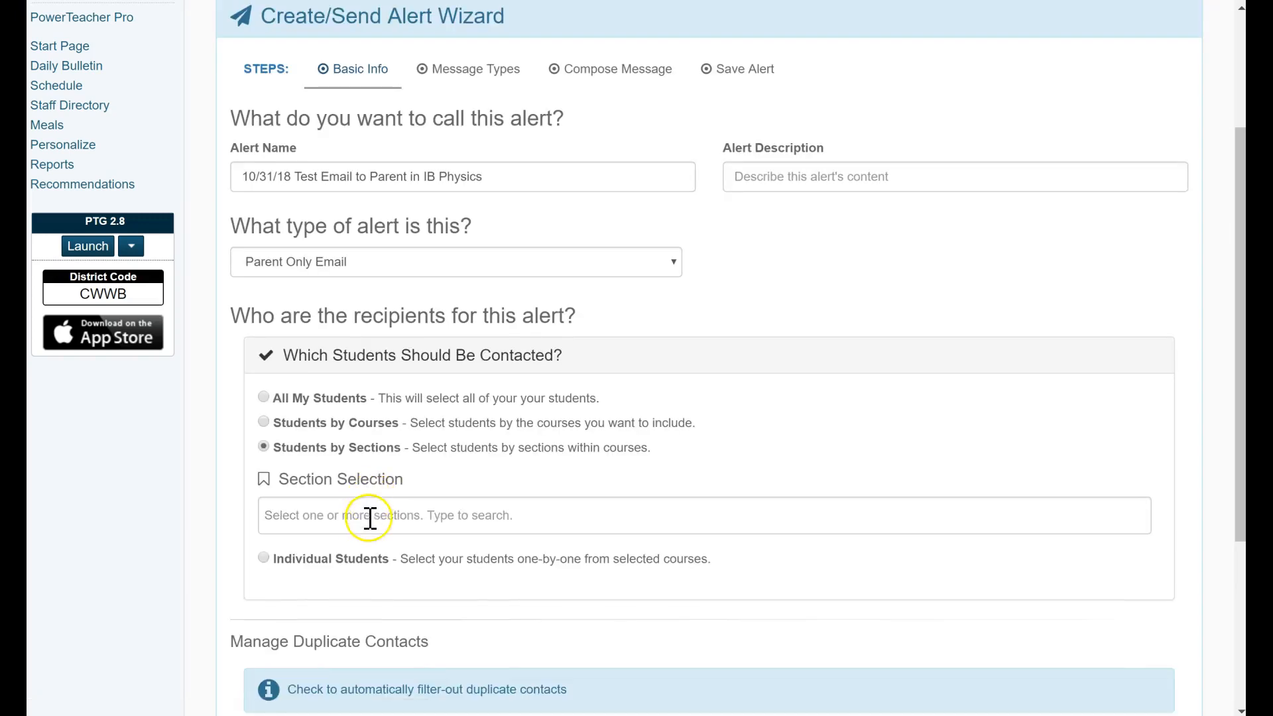
click(326, 518)
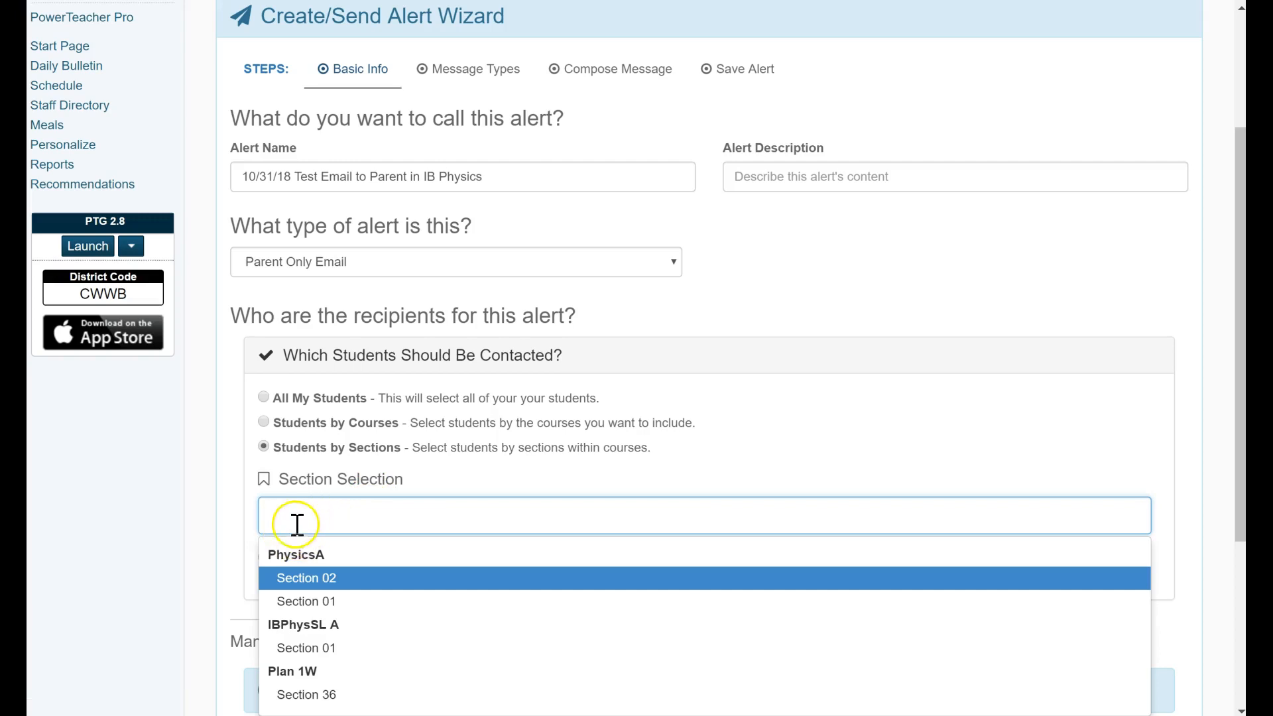
click(335, 610)
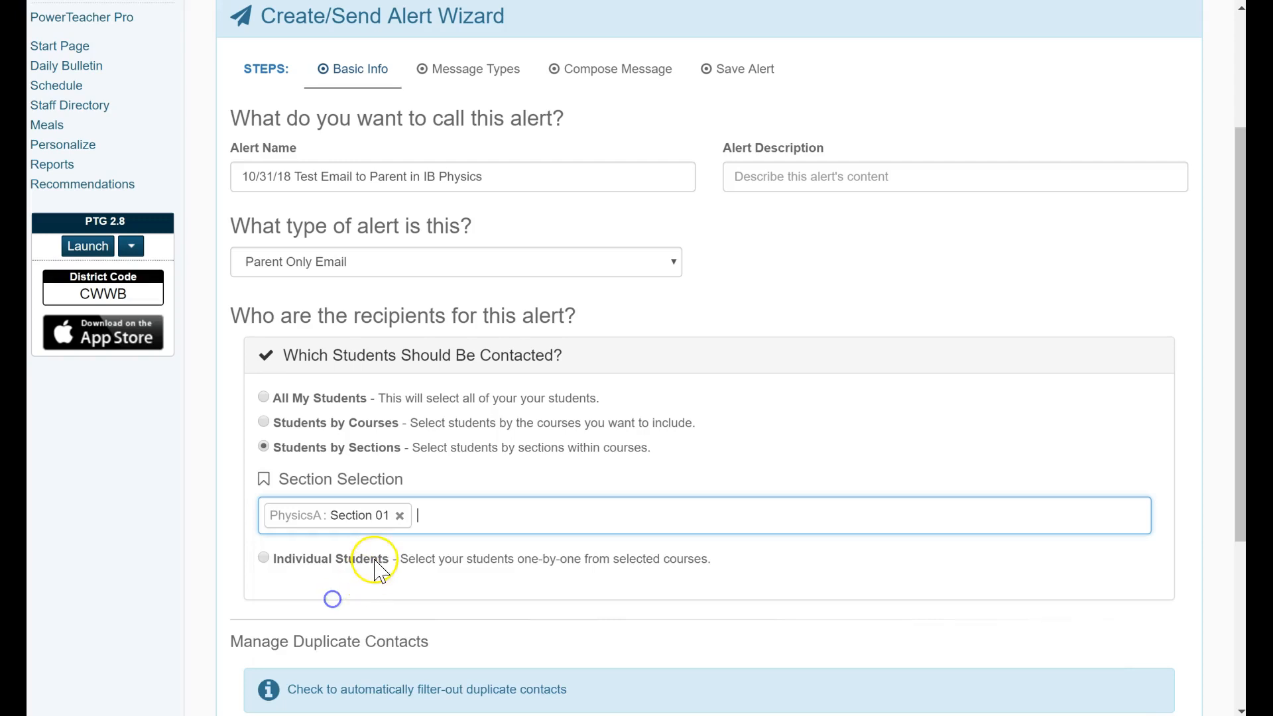
click(455, 517)
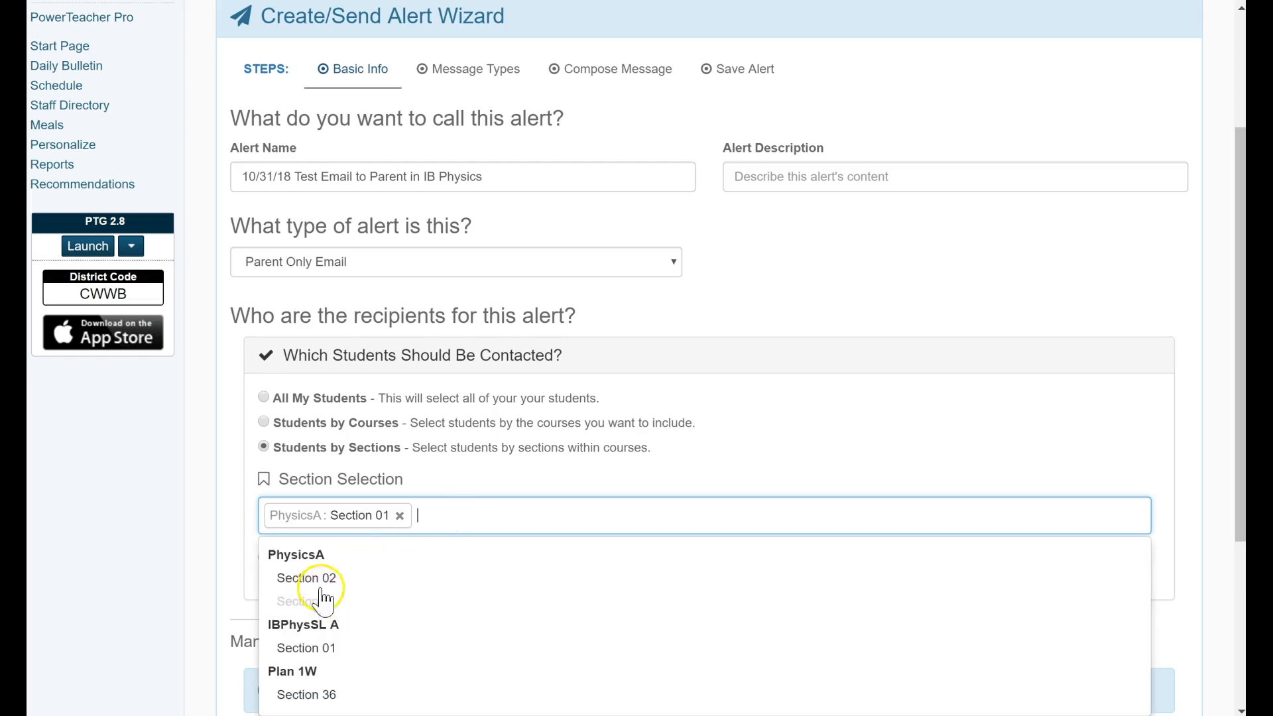
click(329, 651)
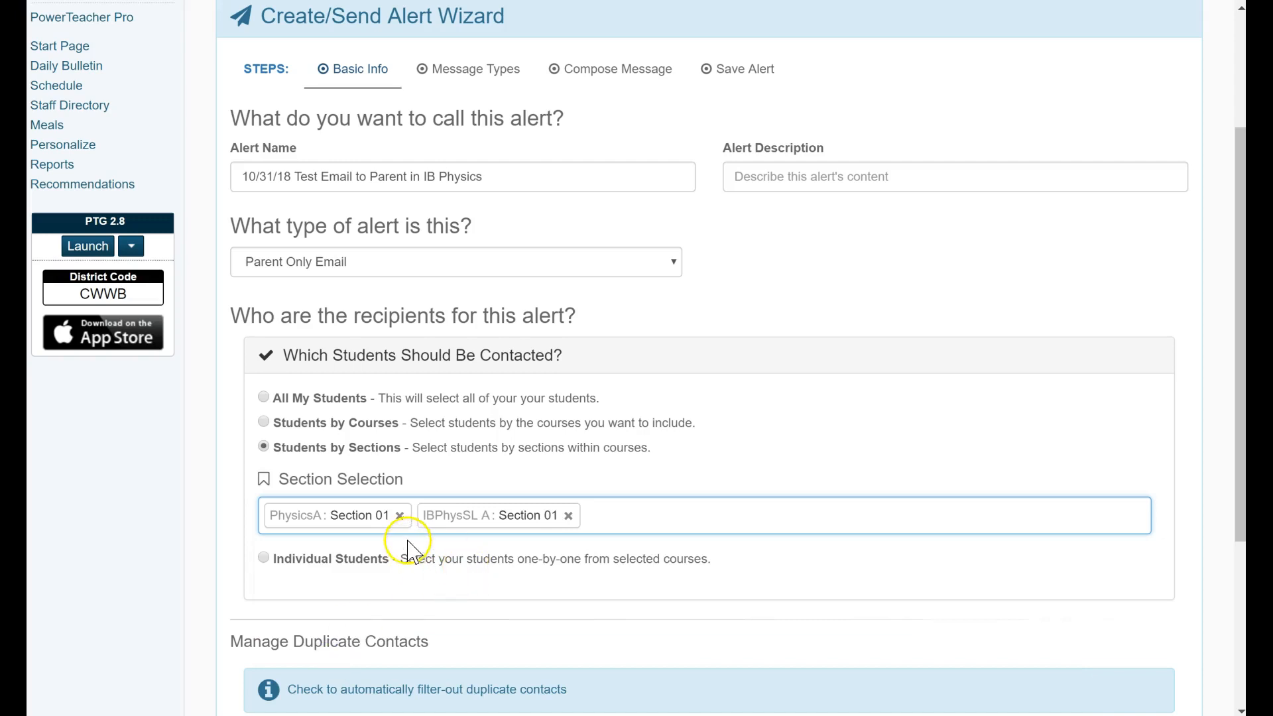
click(400, 518)
click(415, 515)
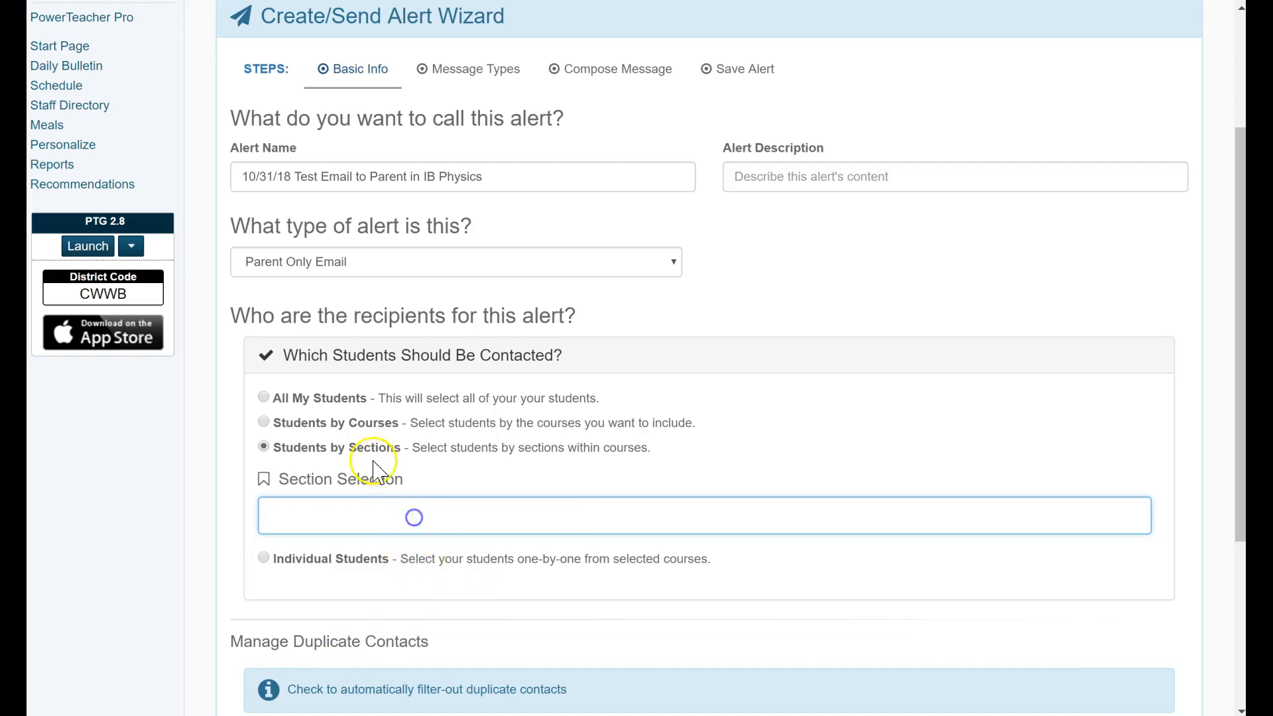
- Set the recipients to Individual Students and confirm 3170 - IBPhysSL A as the course to select from
click(264, 558)
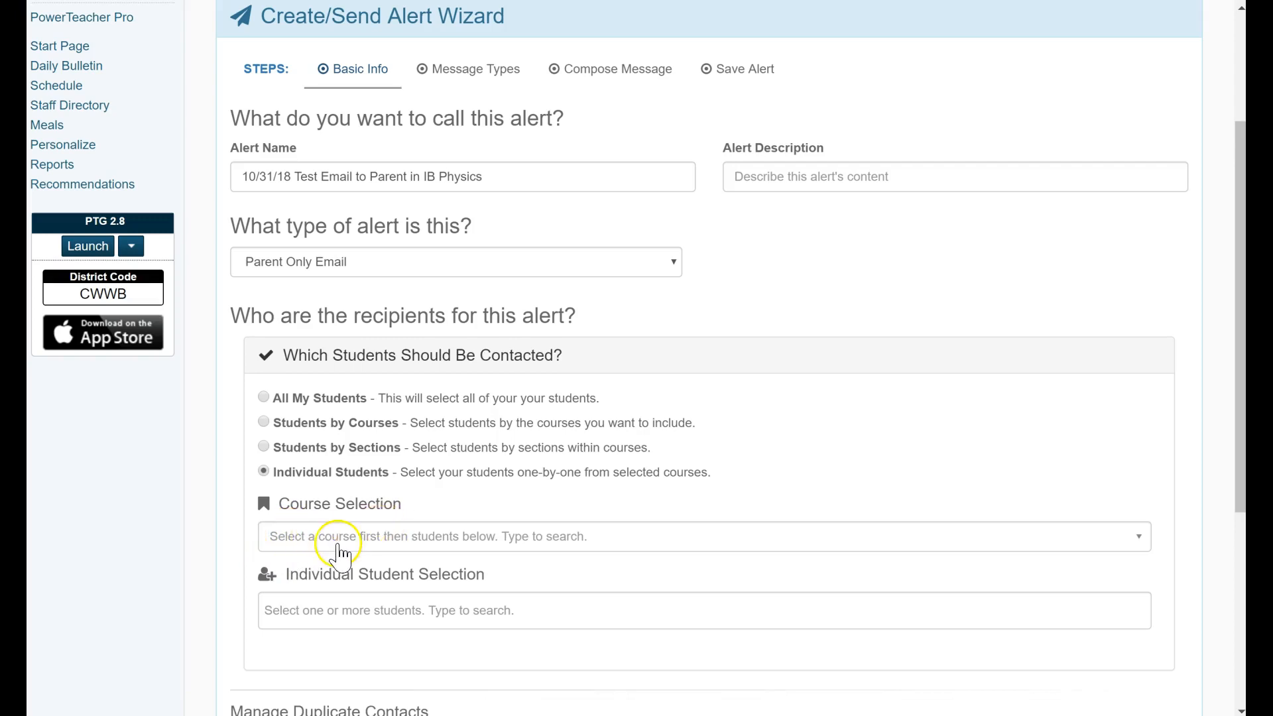
click(316, 547)
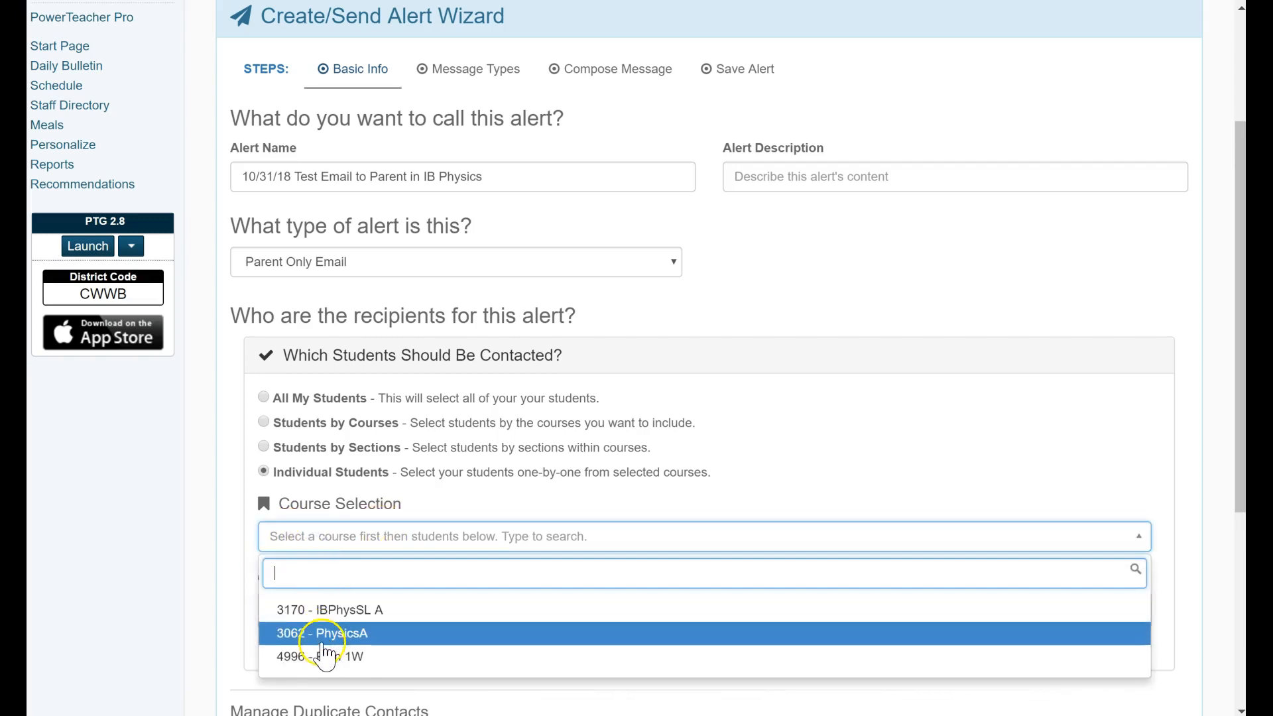
click(338, 609)
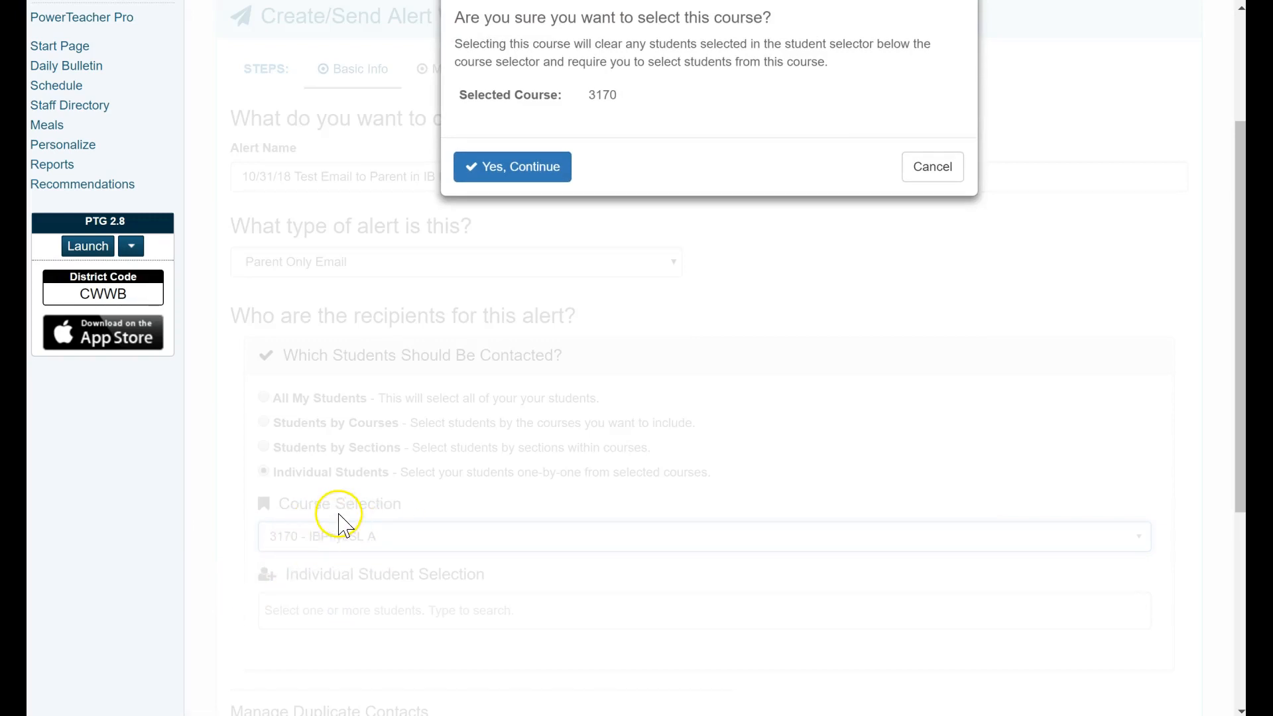
scroll(335, 518, up, 2)
scroll(364, 455, down, 4)
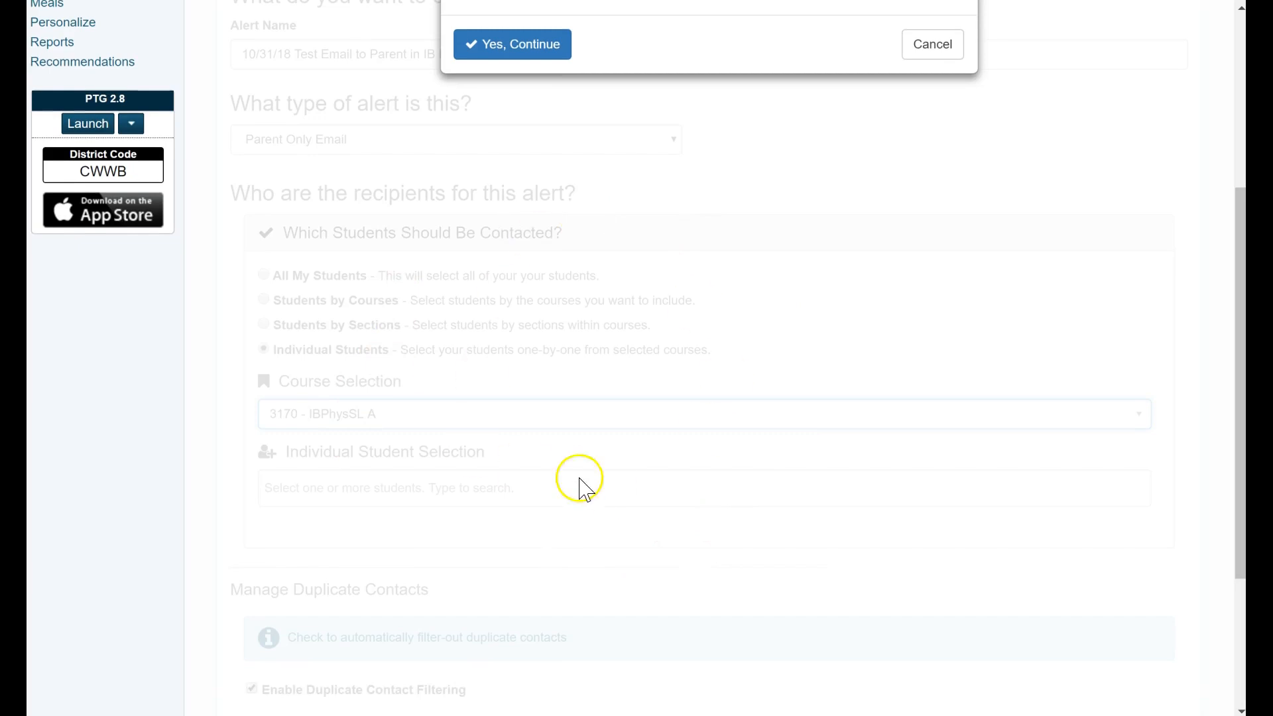
scroll(577, 481, down, 4)
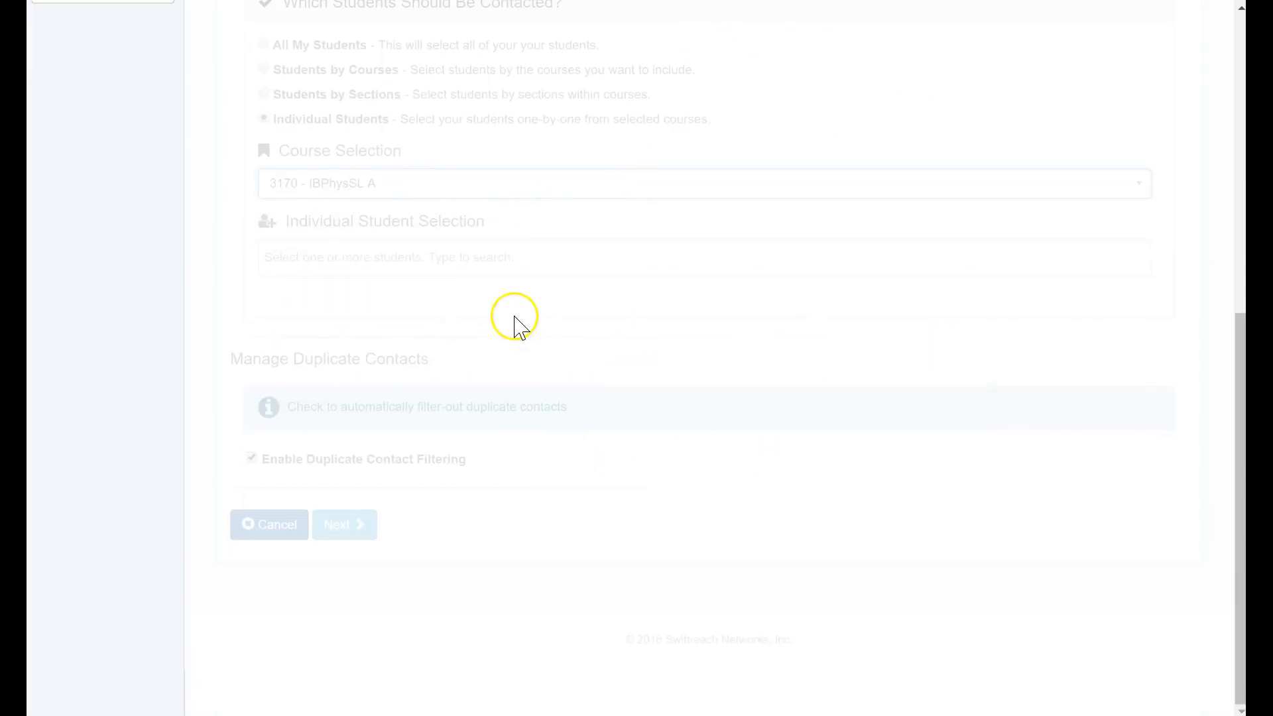
scroll(750, 428, up, 8)
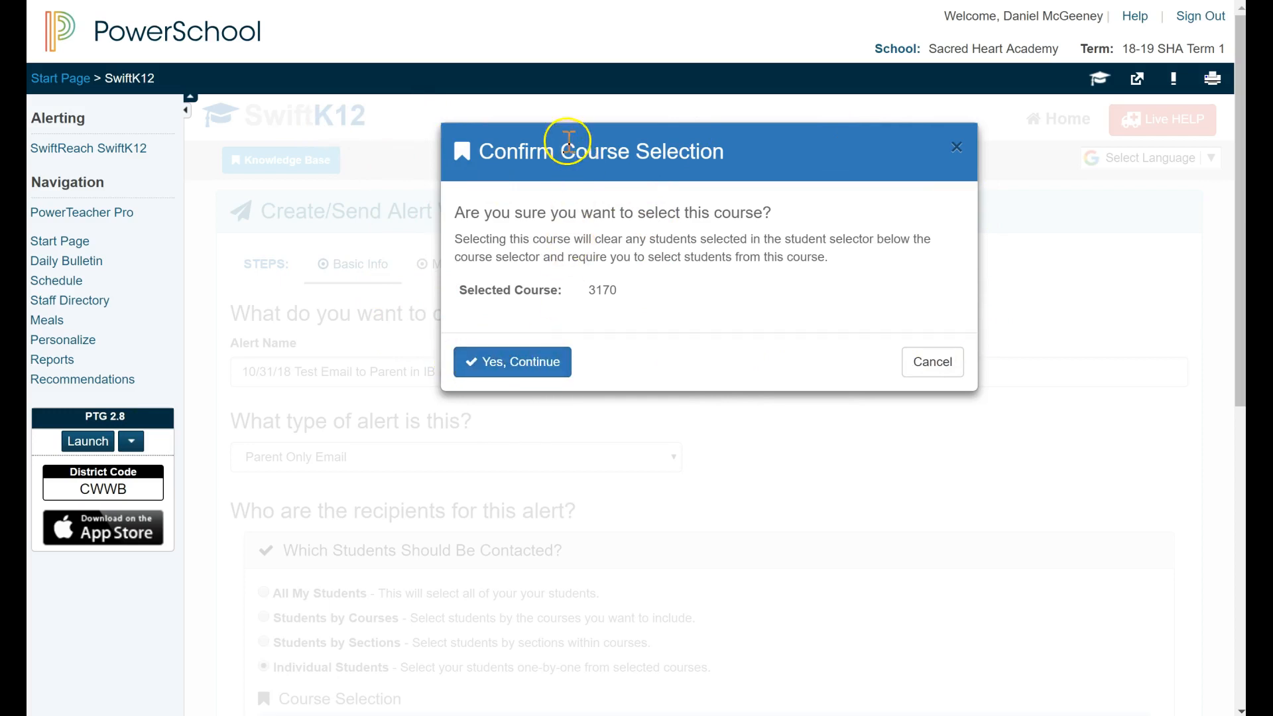
click(526, 364)
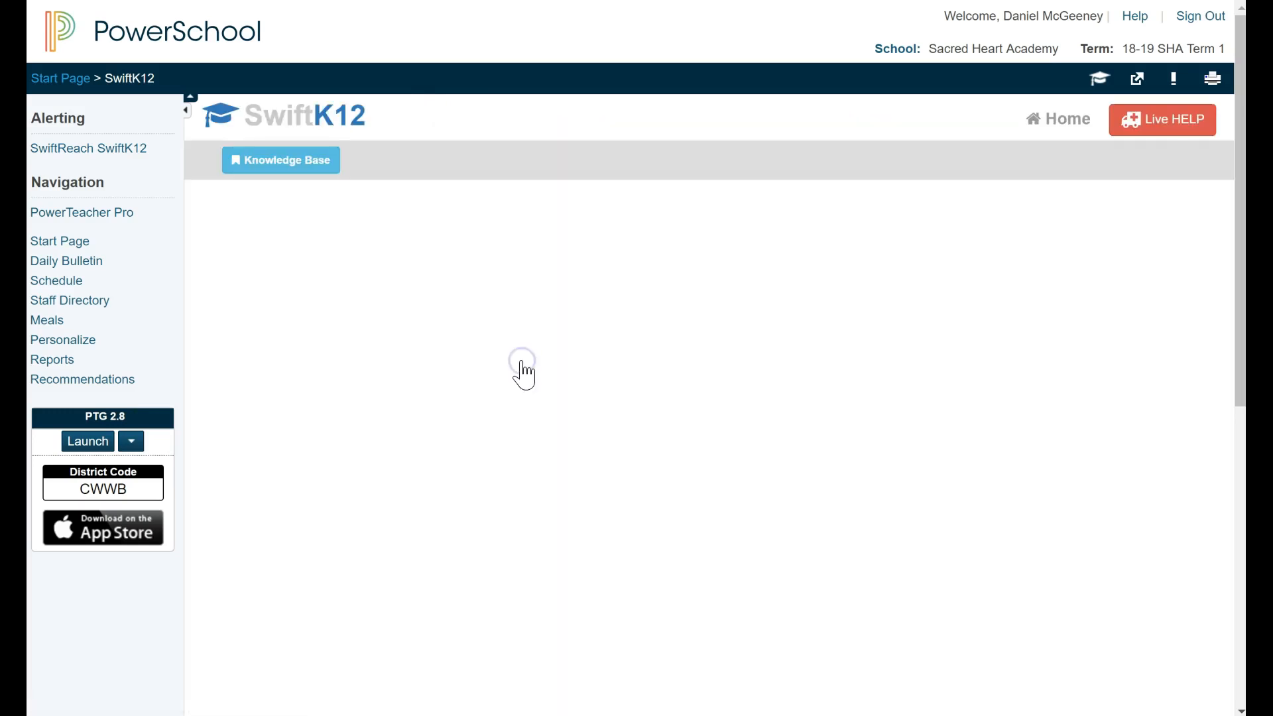
- Add three individual students from the IBPhysSL A course to the alert's recipients
scroll(514, 364, down, 5)
scroll(494, 378, down, 2)
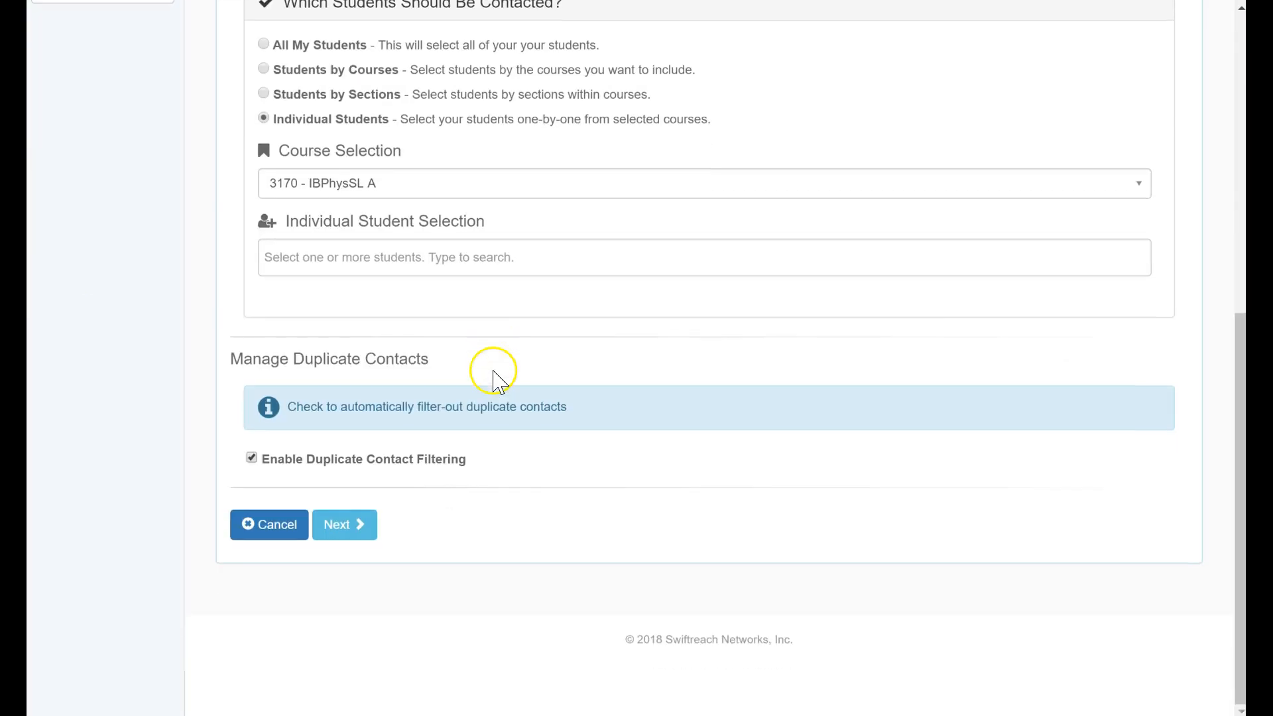
scroll(464, 358, up, 1)
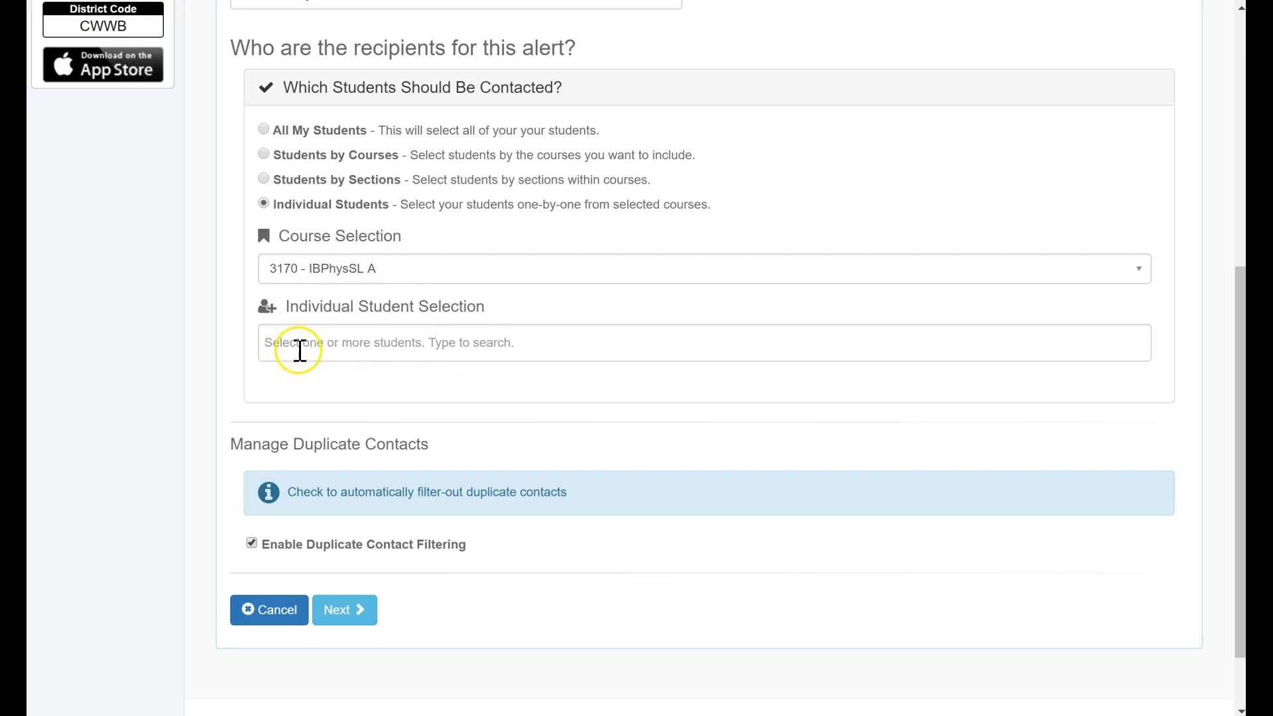
click(288, 344)
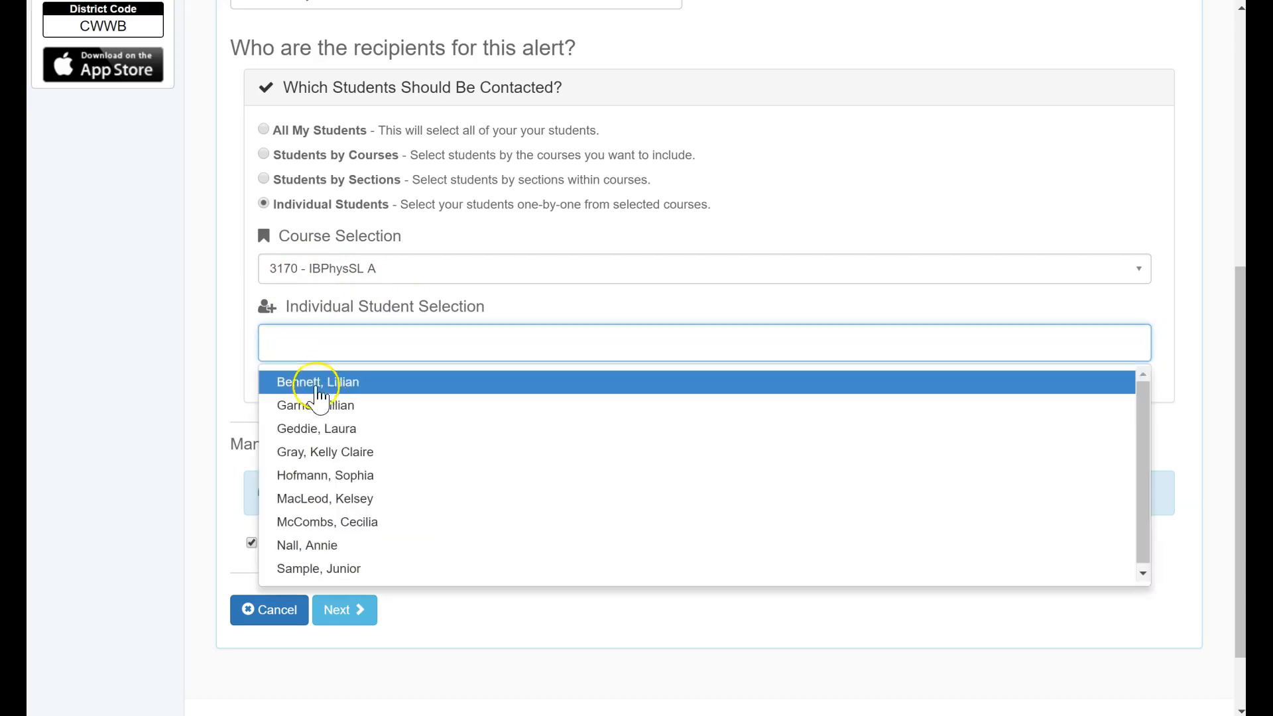
click(326, 390)
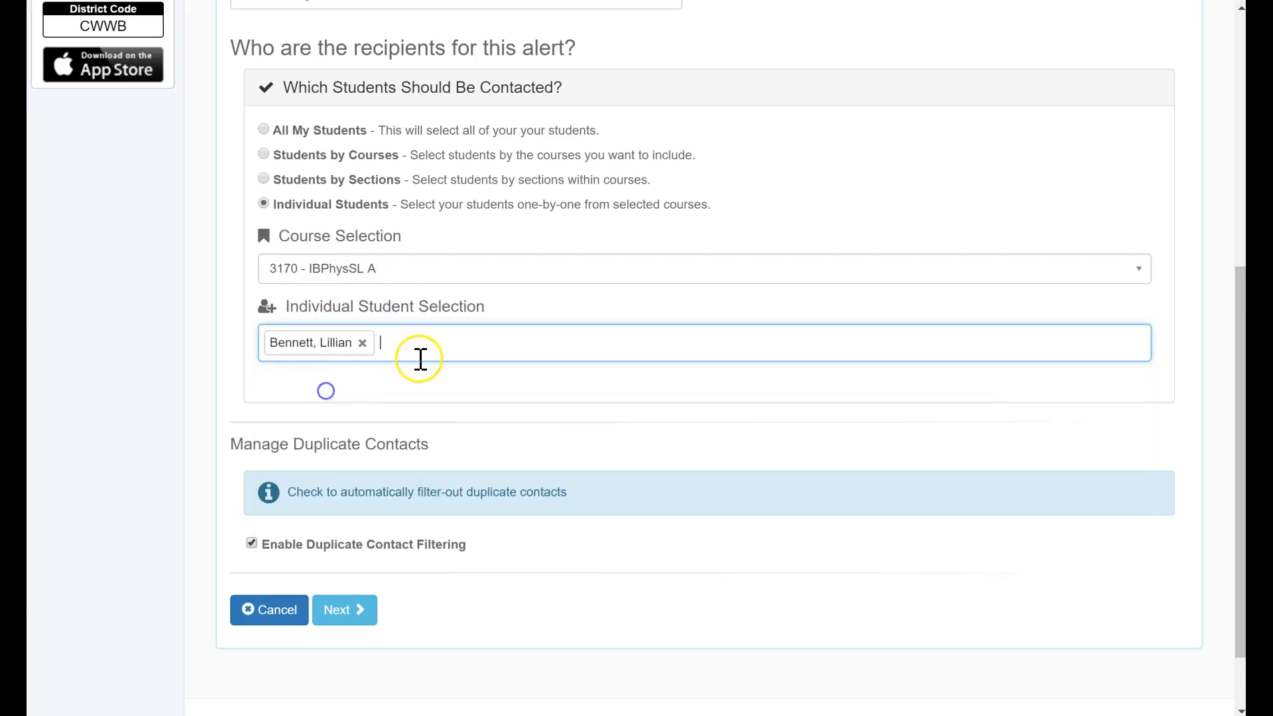
click(425, 342)
click(372, 473)
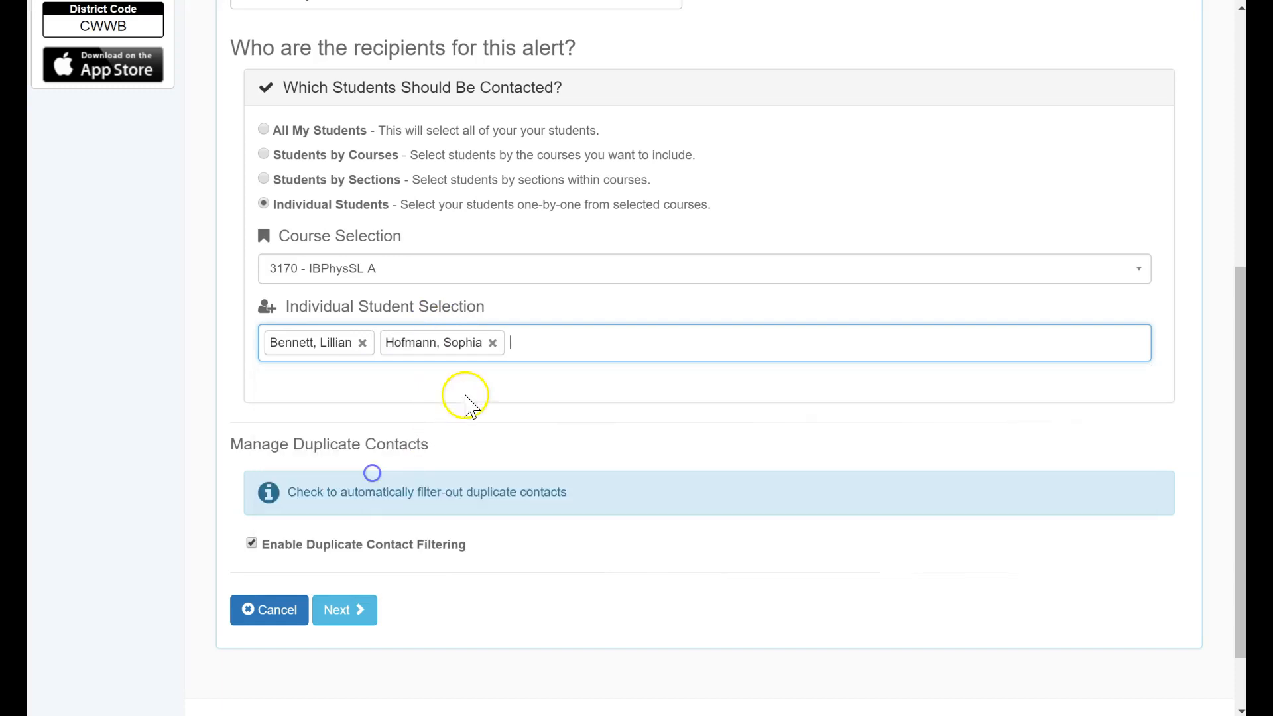
click(536, 344)
click(410, 543)
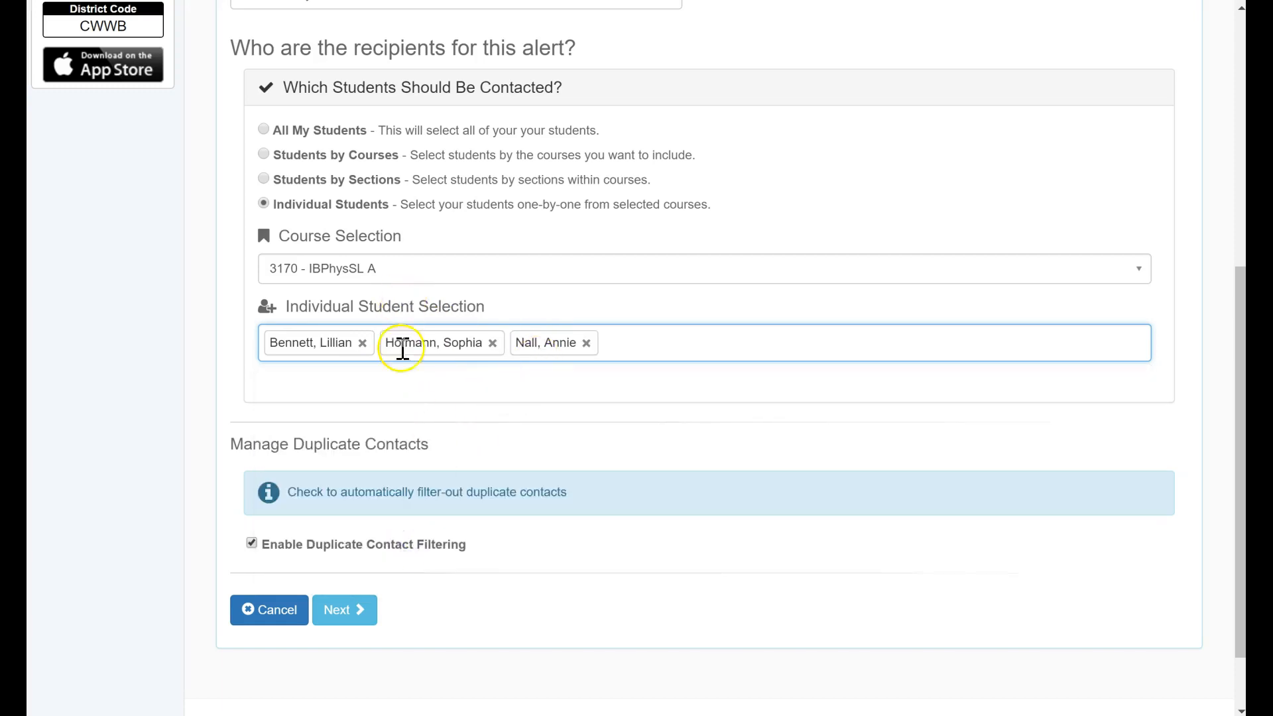
- Remove the first two selected students so that only the third one remains as recipient
scroll(403, 349, up, 4)
scroll(418, 345, down, 3)
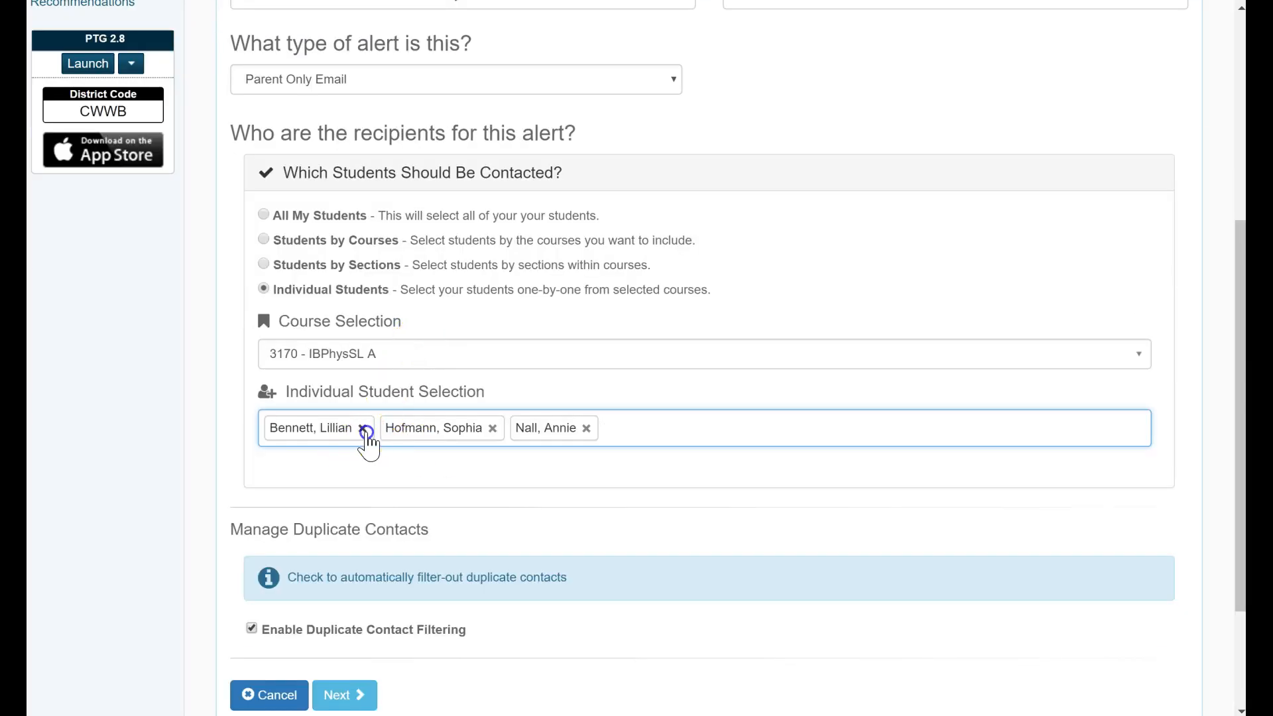
click(363, 429)
click(377, 428)
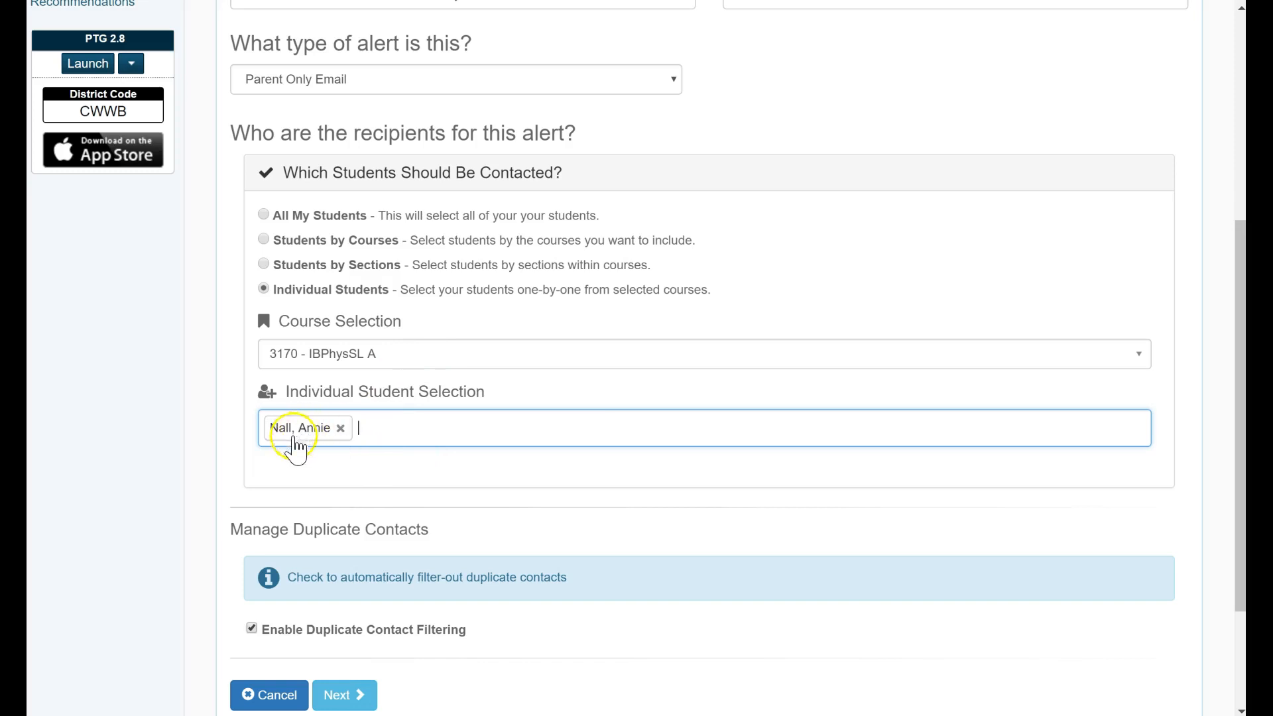
- Continue to the message types and proceed to composing with E-mail delivery and Advanced content entry
scroll(349, 468, down, 2)
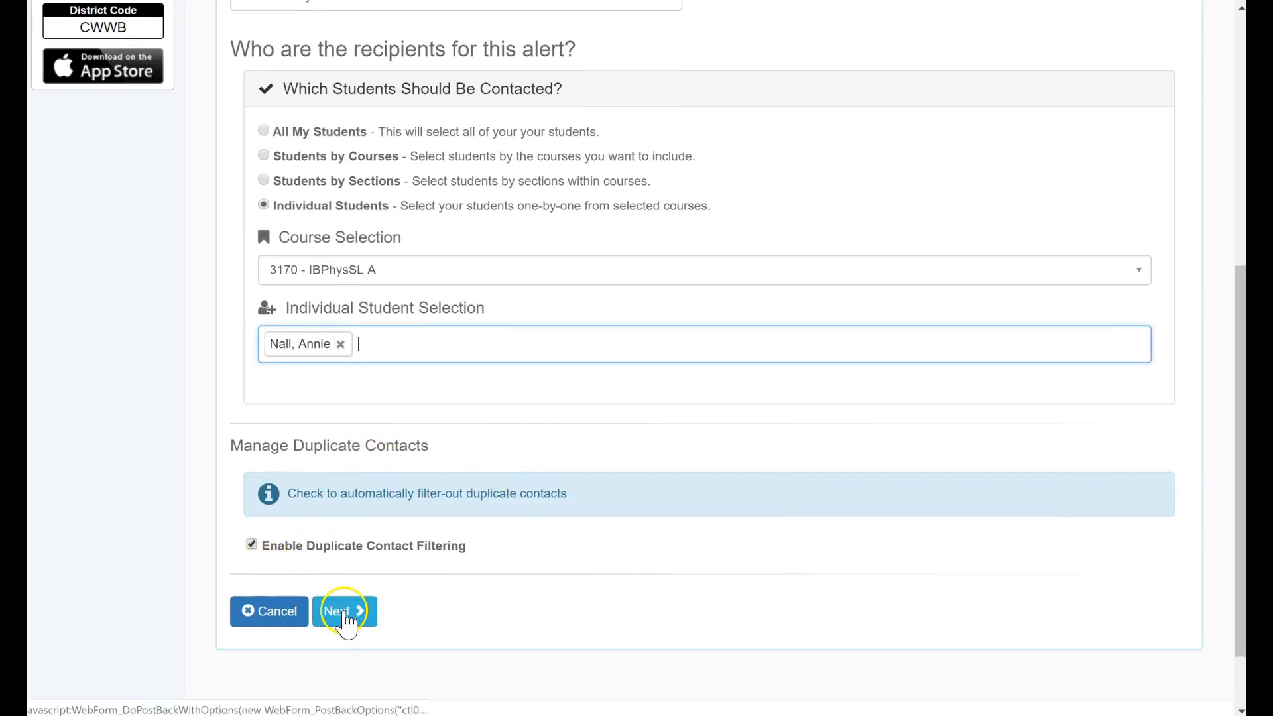
click(344, 620)
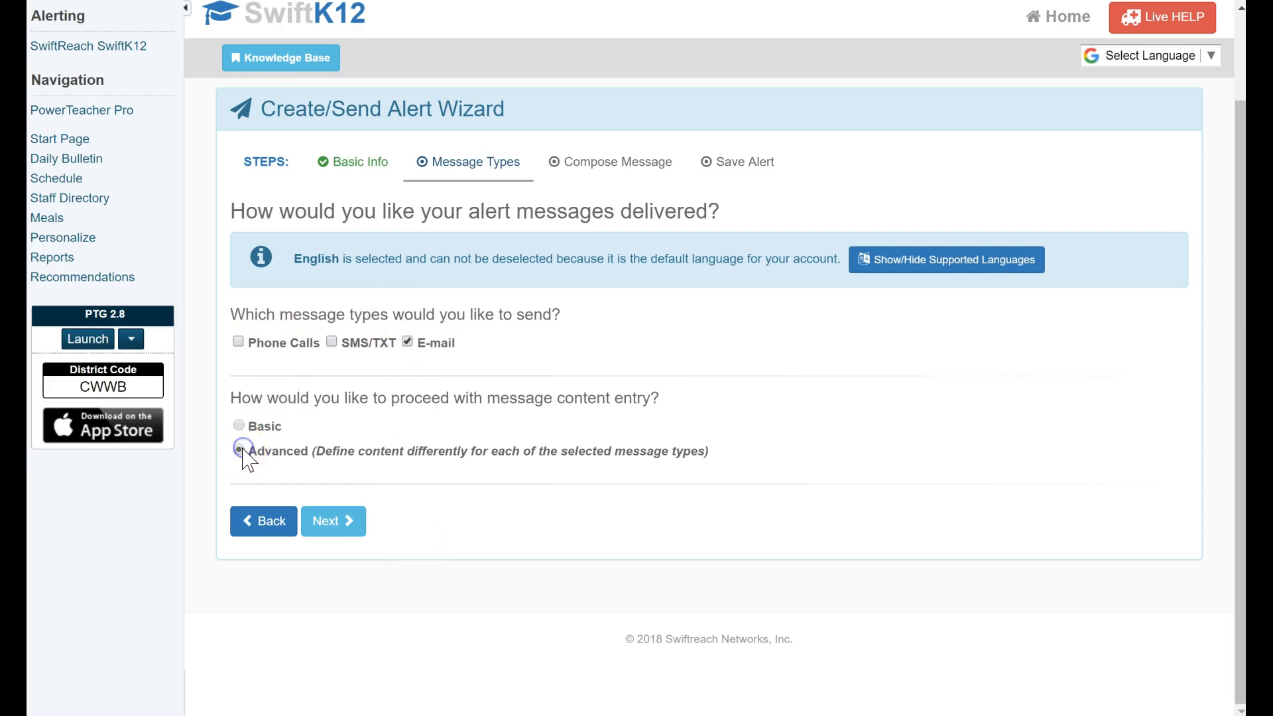
click(338, 524)
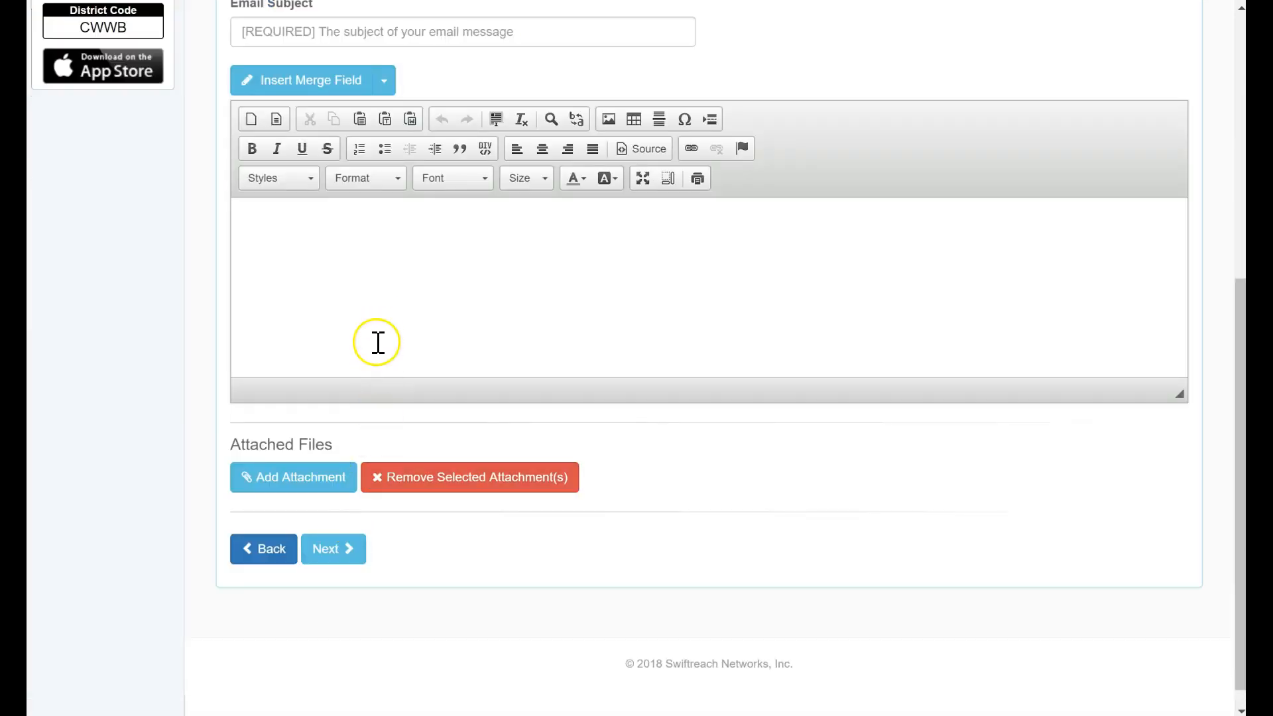
- Set the email subject to "Testing new email functionality"
scroll(337, 146, up, 3)
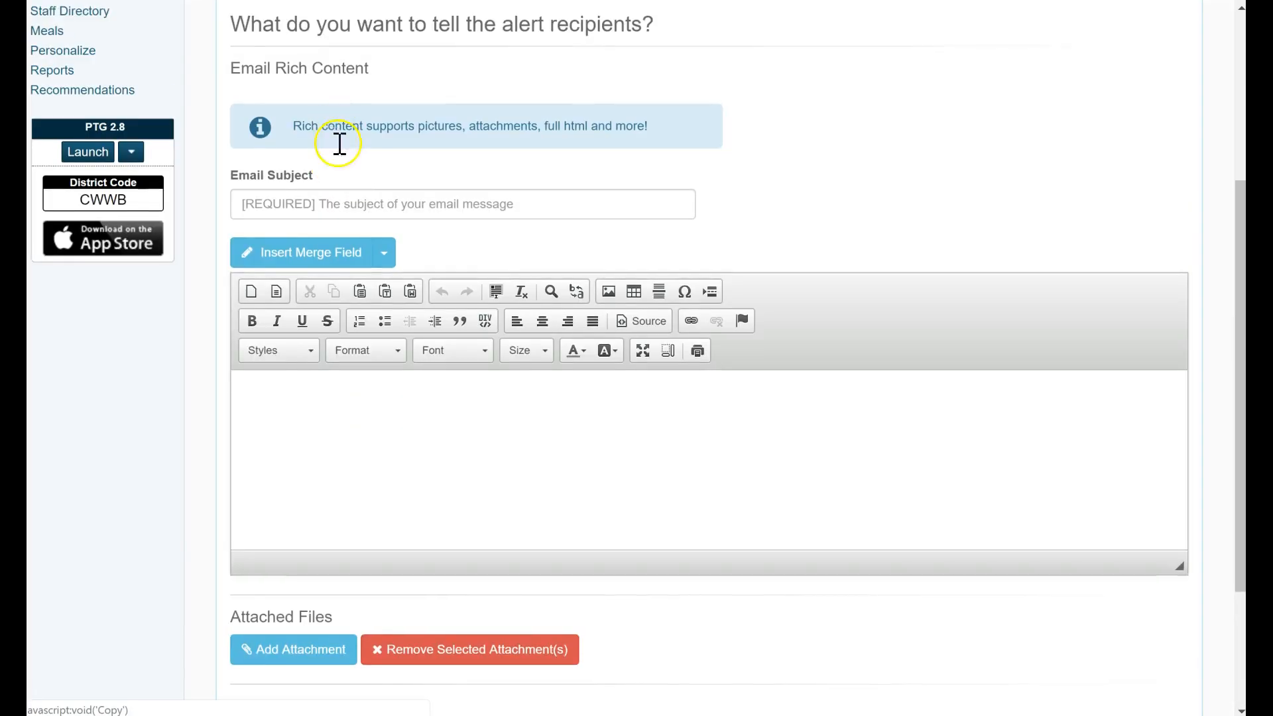
click(344, 207)
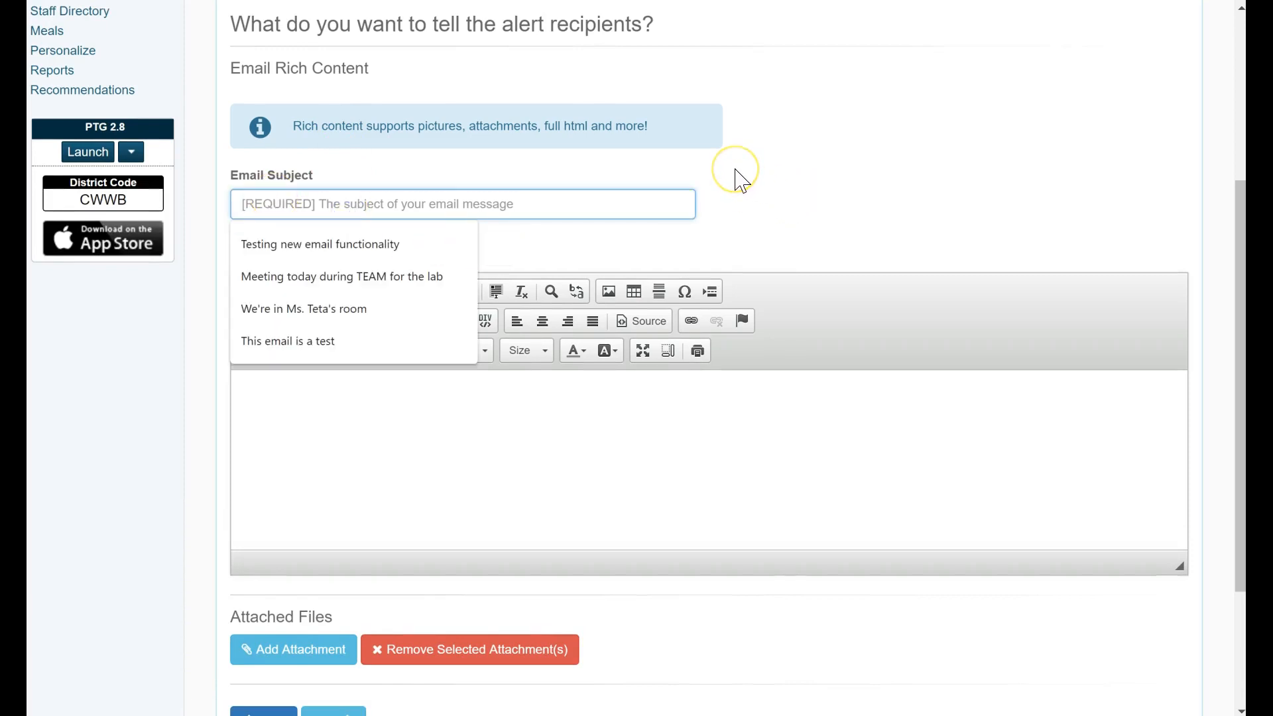
click(579, 188)
text(Testing new)
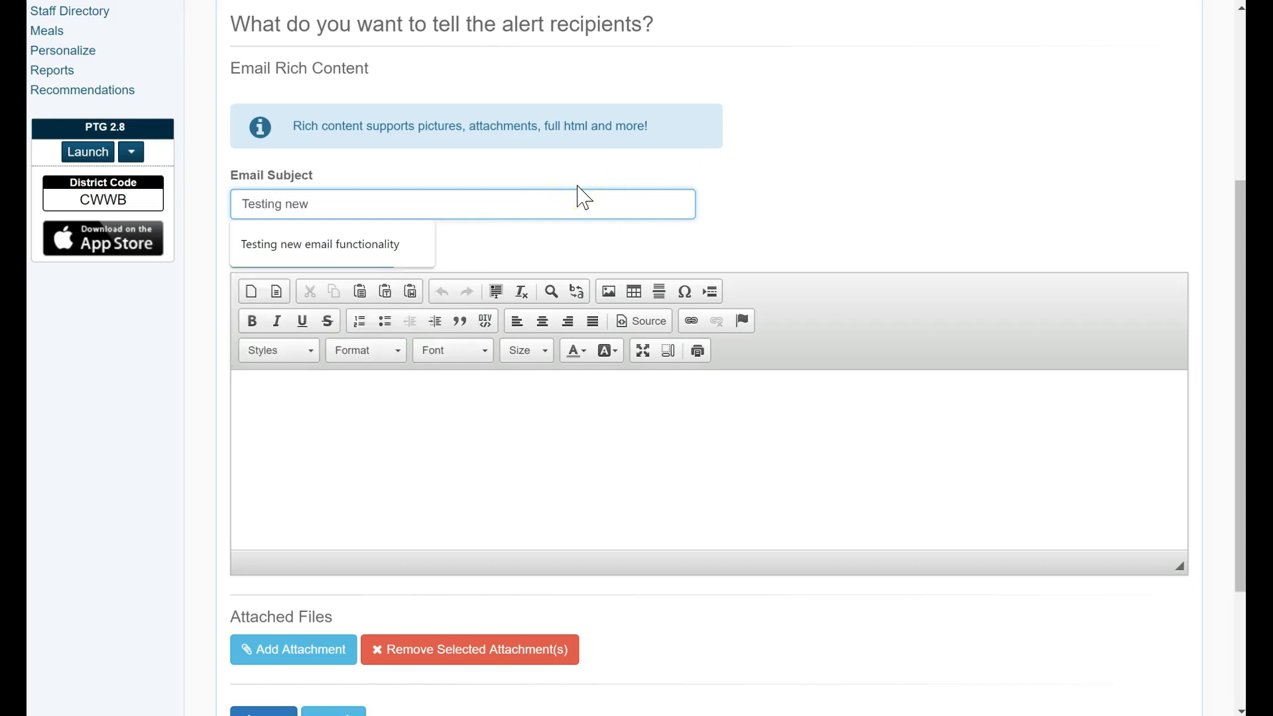
key(Down)
click(419, 265)
- Write "Hello, I'm testing a new email tool in PowerSchool. No need to respond to this message! Thanks for your assistance.", sign it, and continue
click(404, 424)
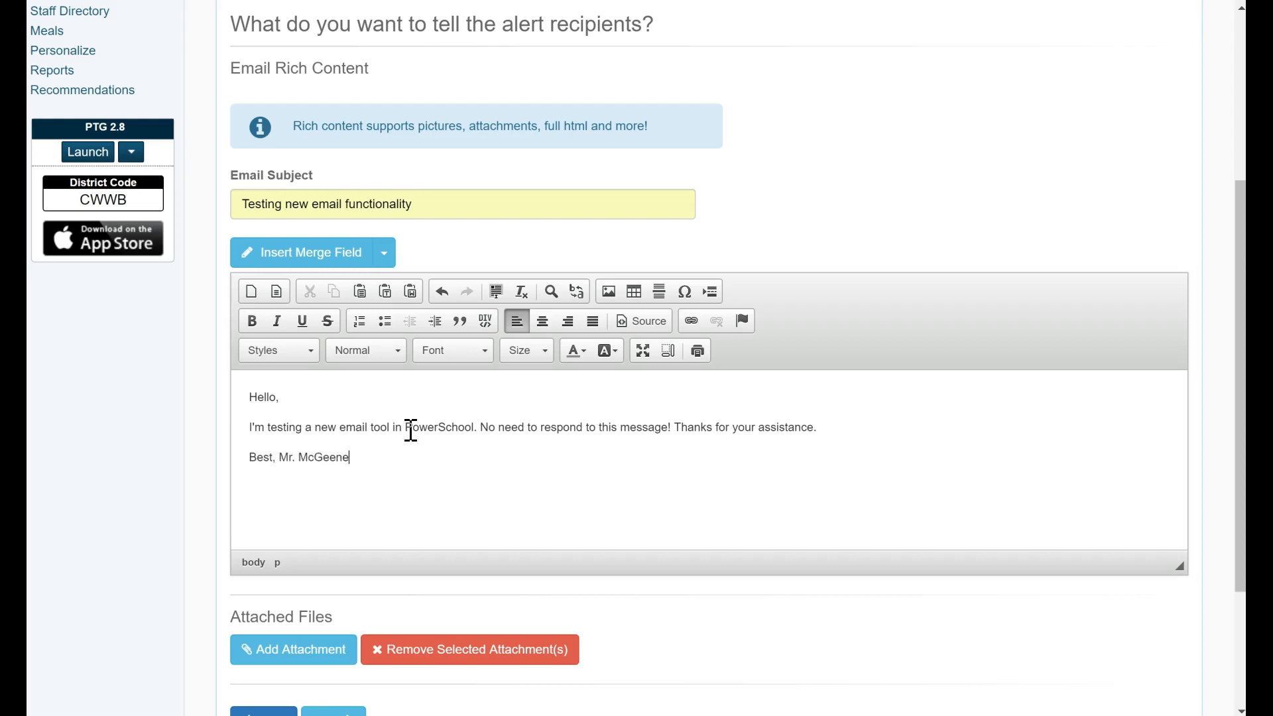
scroll(407, 471, down, 3)
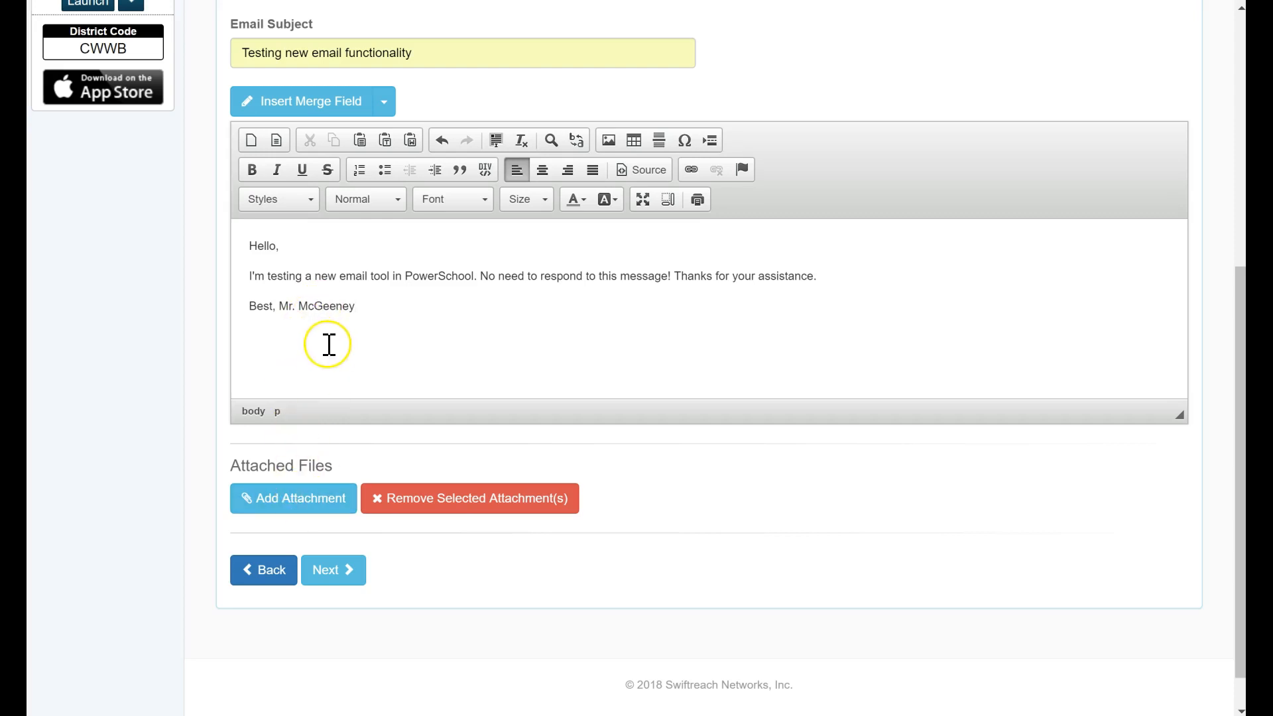
click(240, 496)
click(346, 571)
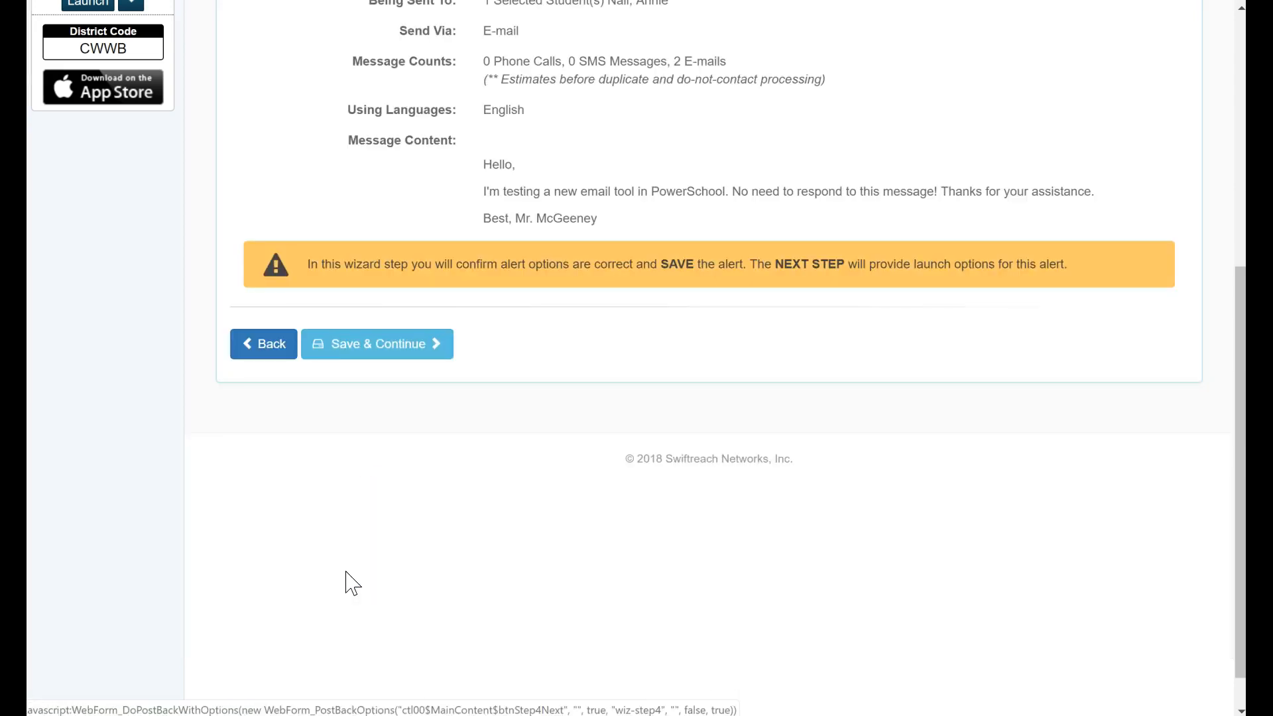
- Review the alert summary and its message counts, and save the alert to continue to the launch options
scroll(413, 588, up, 3)
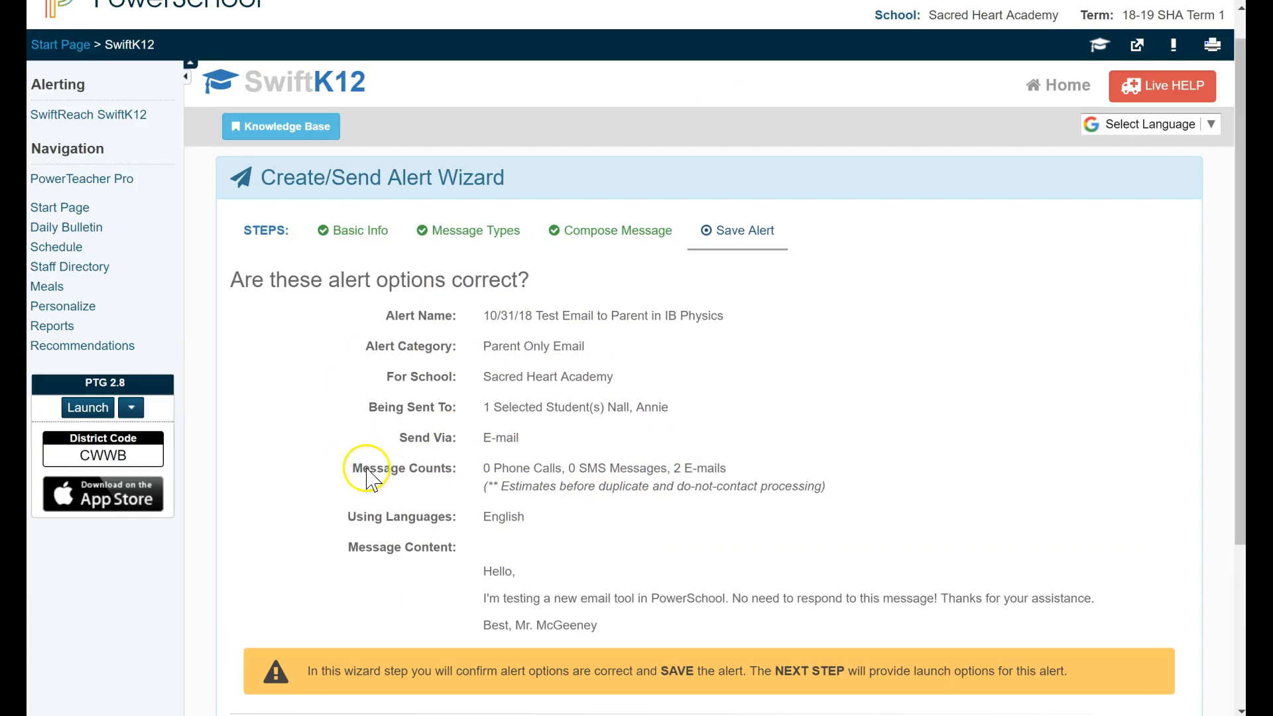
drag(356, 472, 683, 467)
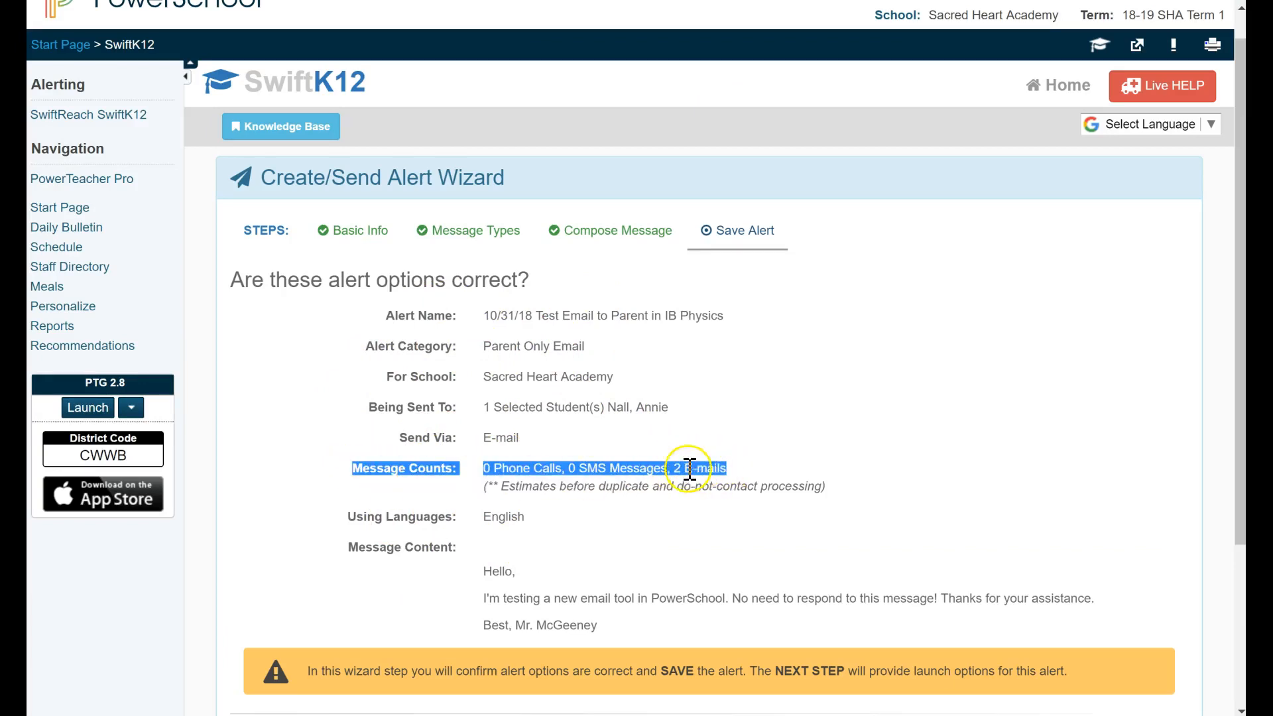
click(720, 469)
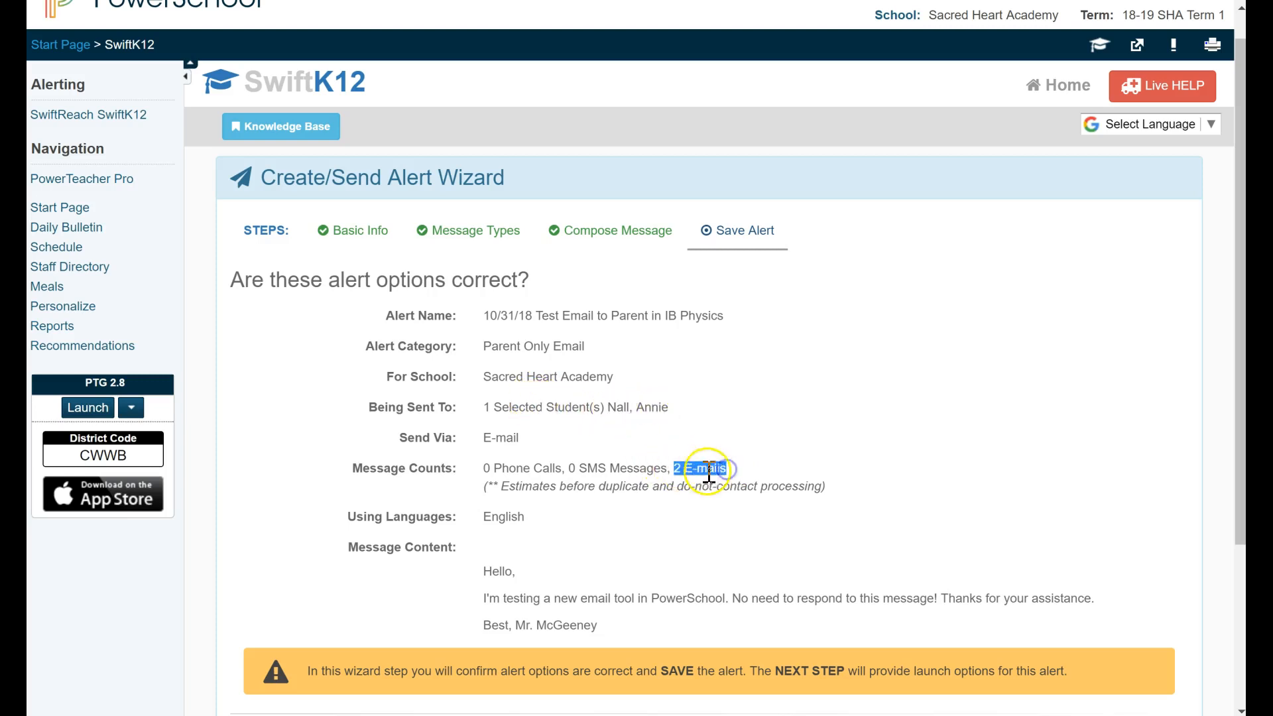
scroll(672, 494, down, 3)
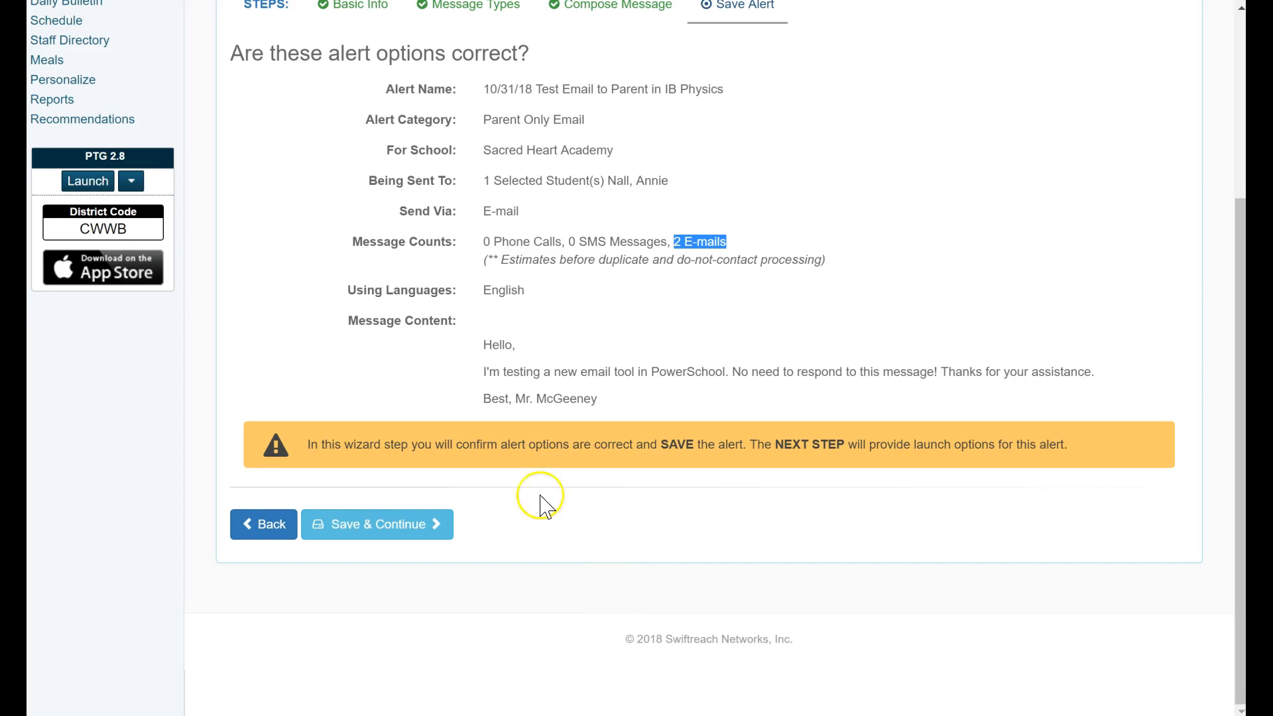
click(388, 526)
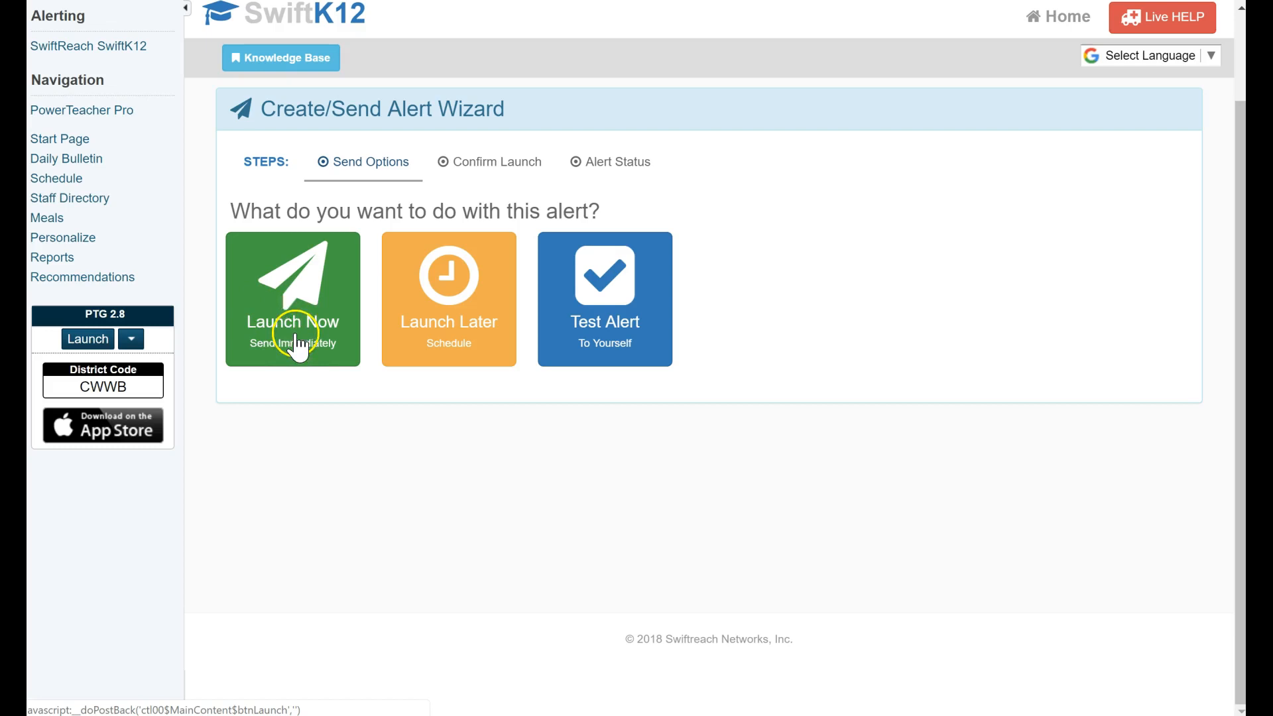
- Send a test of the alert to the teacher's own e-mail address and close the test dialog
click(614, 335)
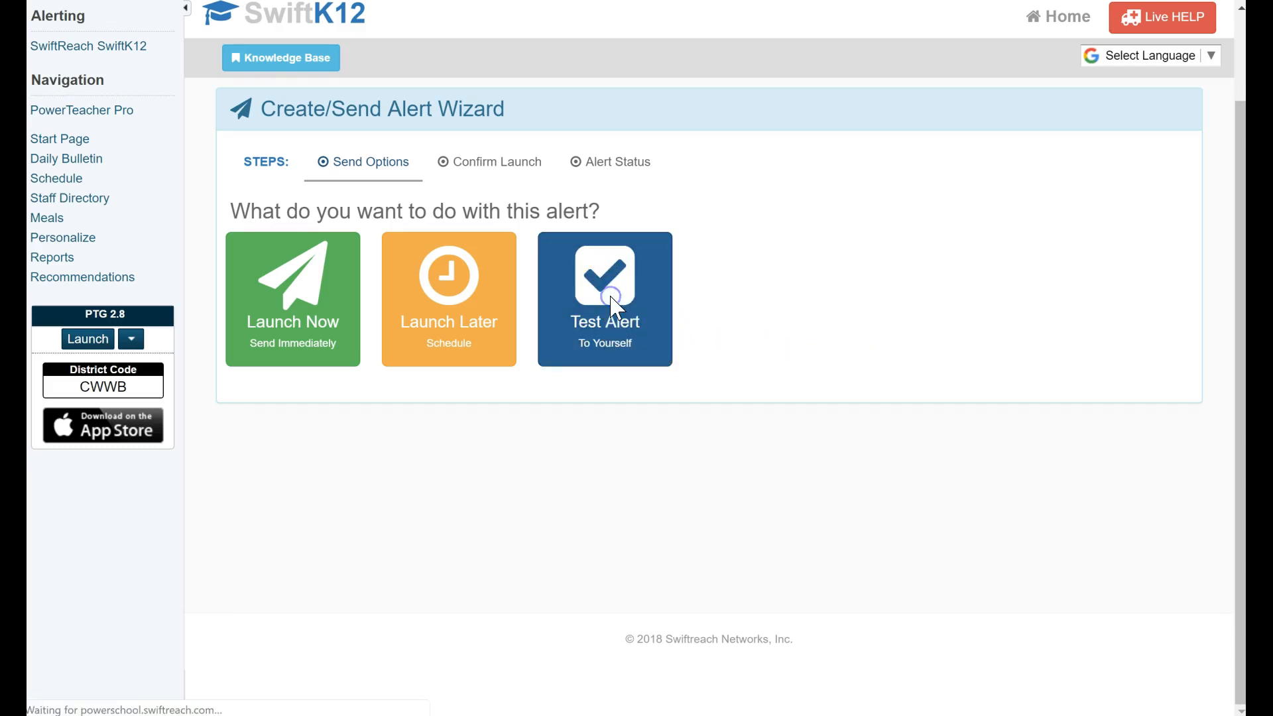
click(630, 174)
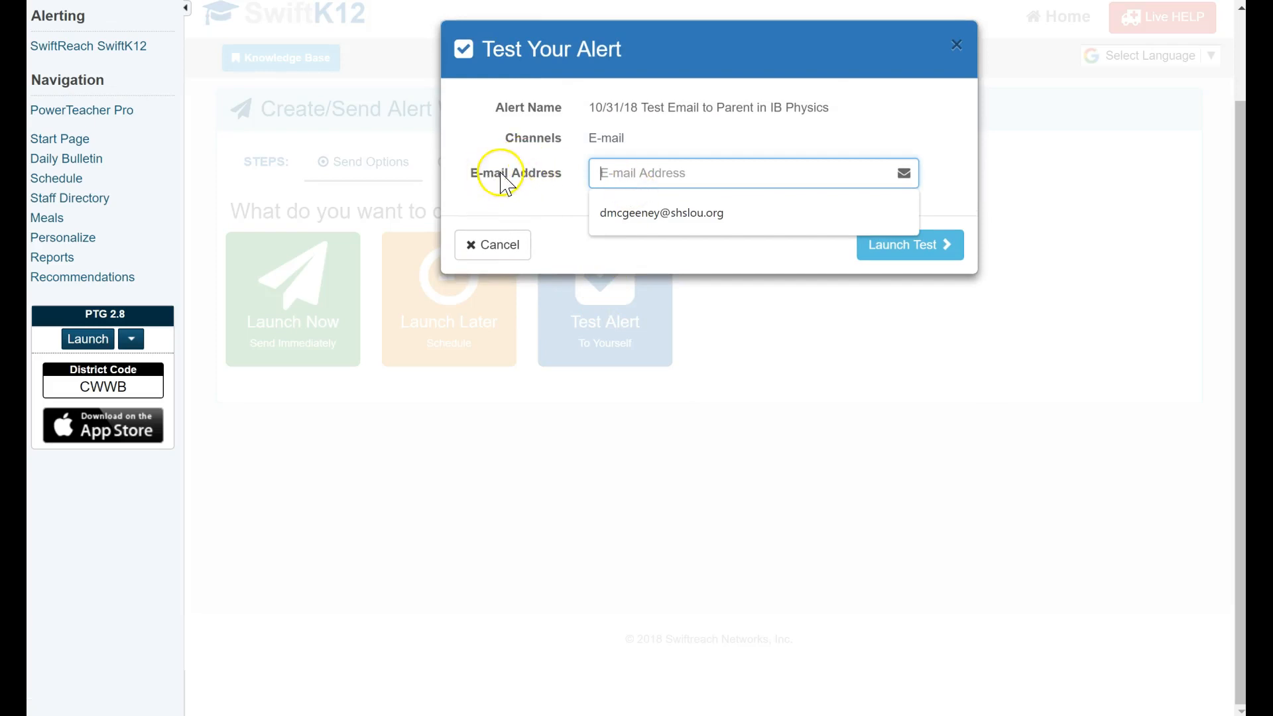
click(642, 213)
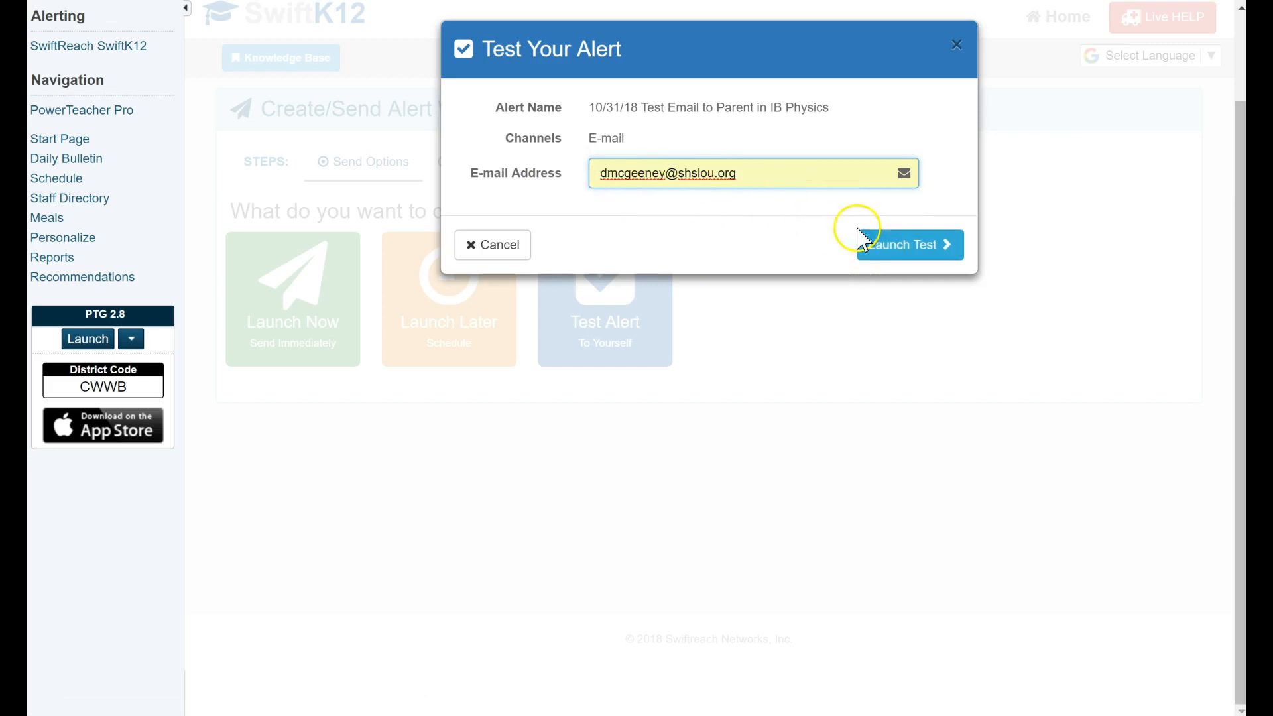
click(921, 247)
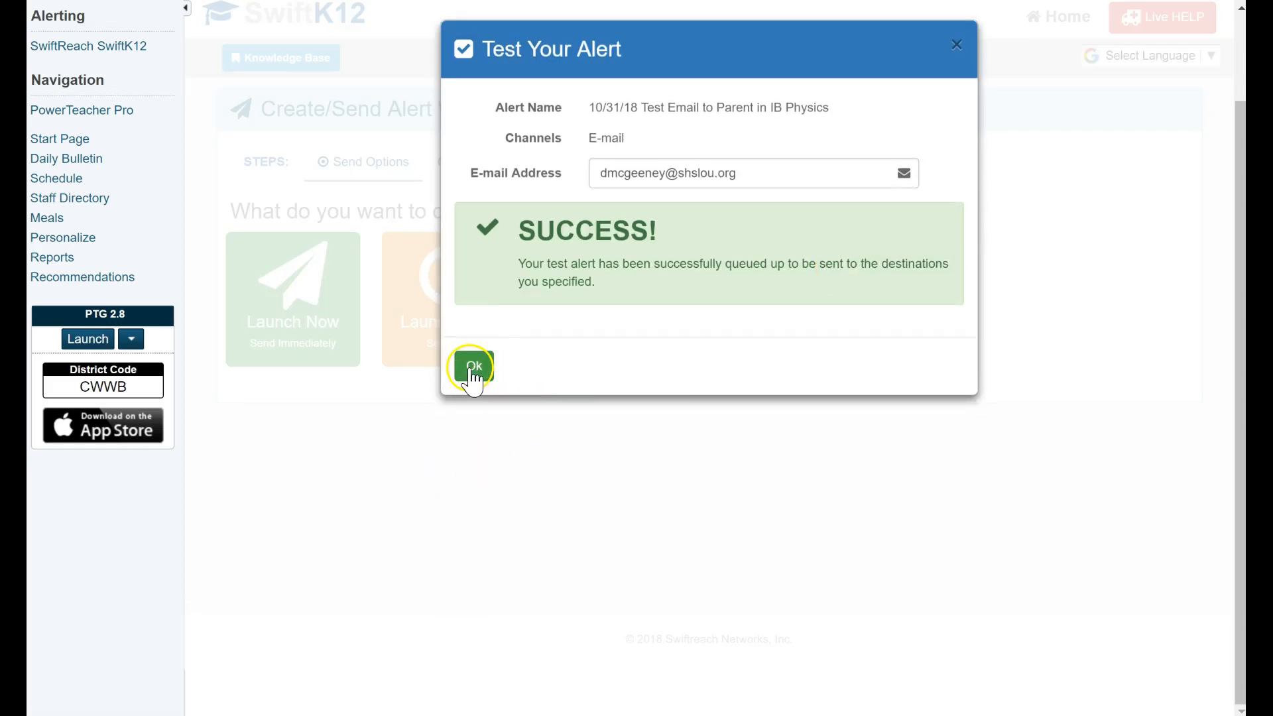
click(474, 366)
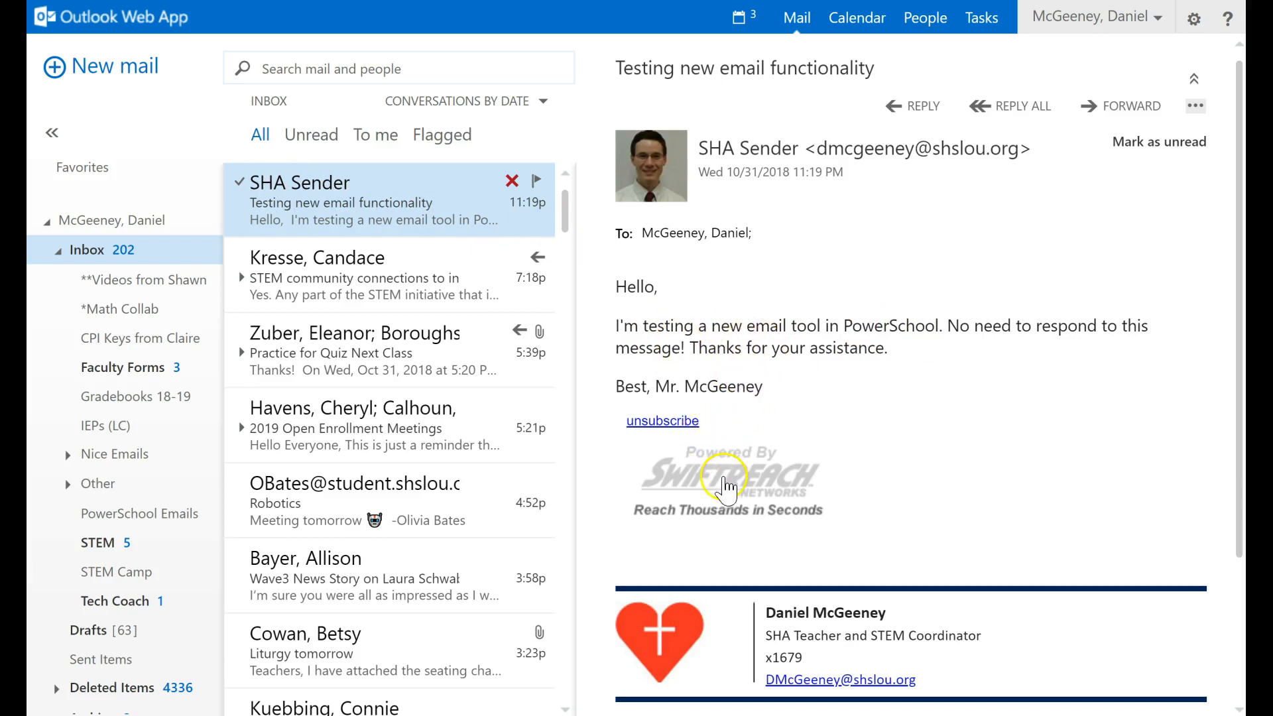
- Switch to Outlook Web App and read the received test email down to its signature
scroll(846, 632, down, 2)
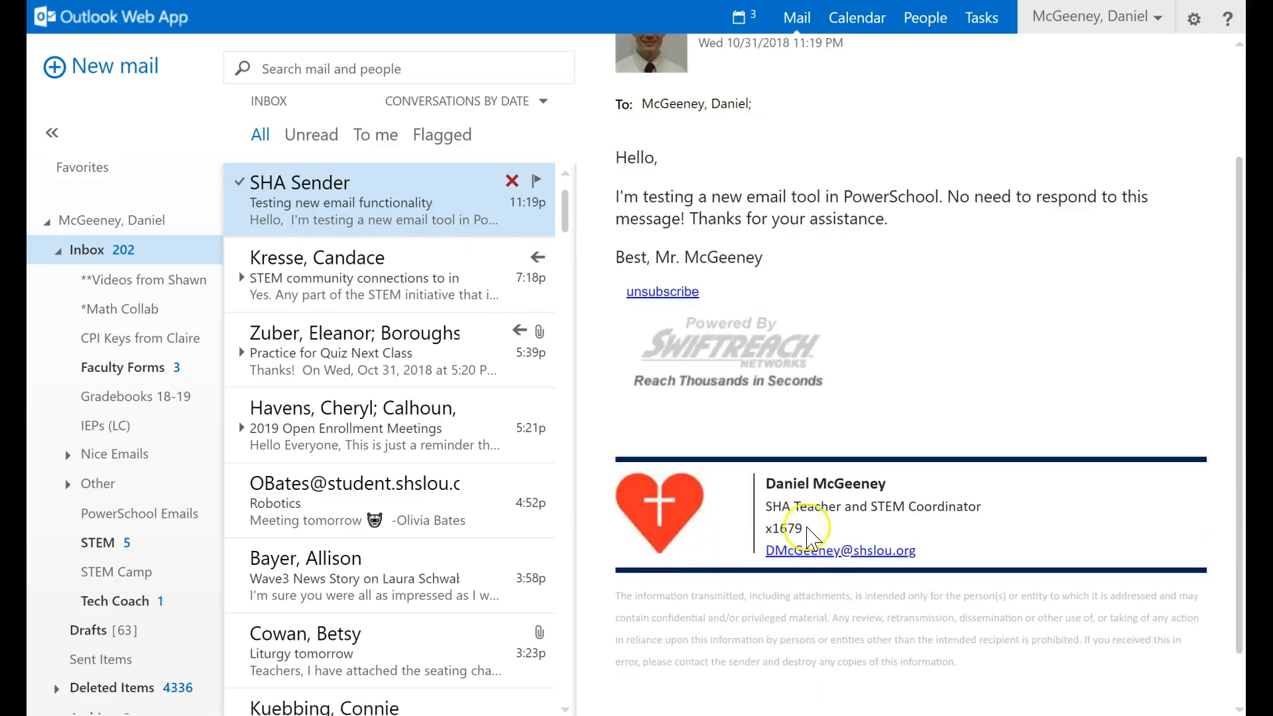
- Start a reply to the received test email to check which address it goes to, and discard the draft
scroll(833, 560, up, 2)
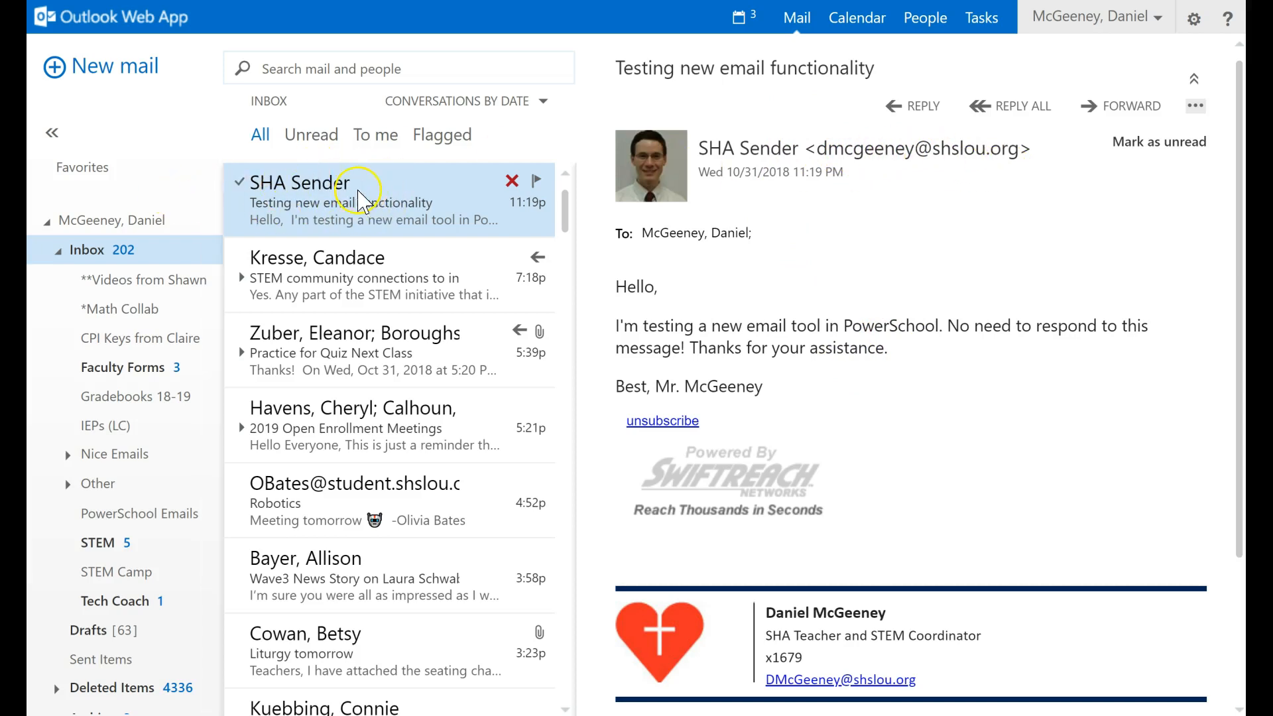
click(912, 112)
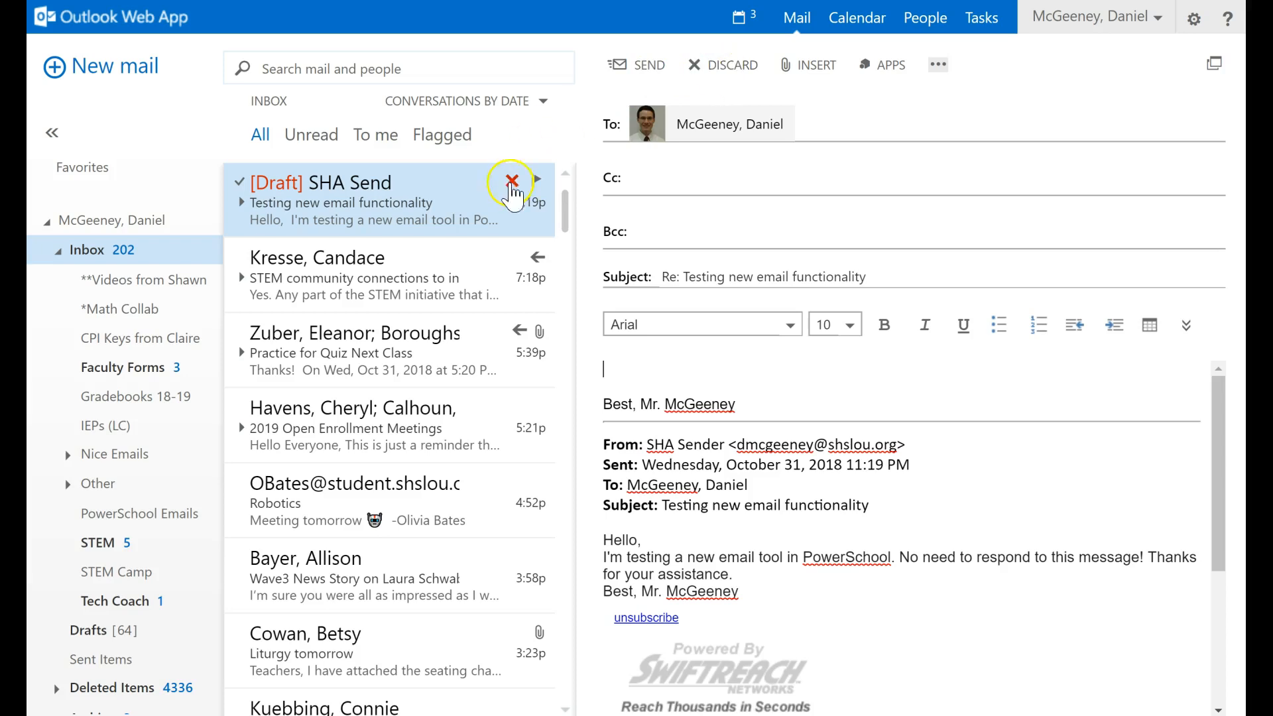
click(715, 65)
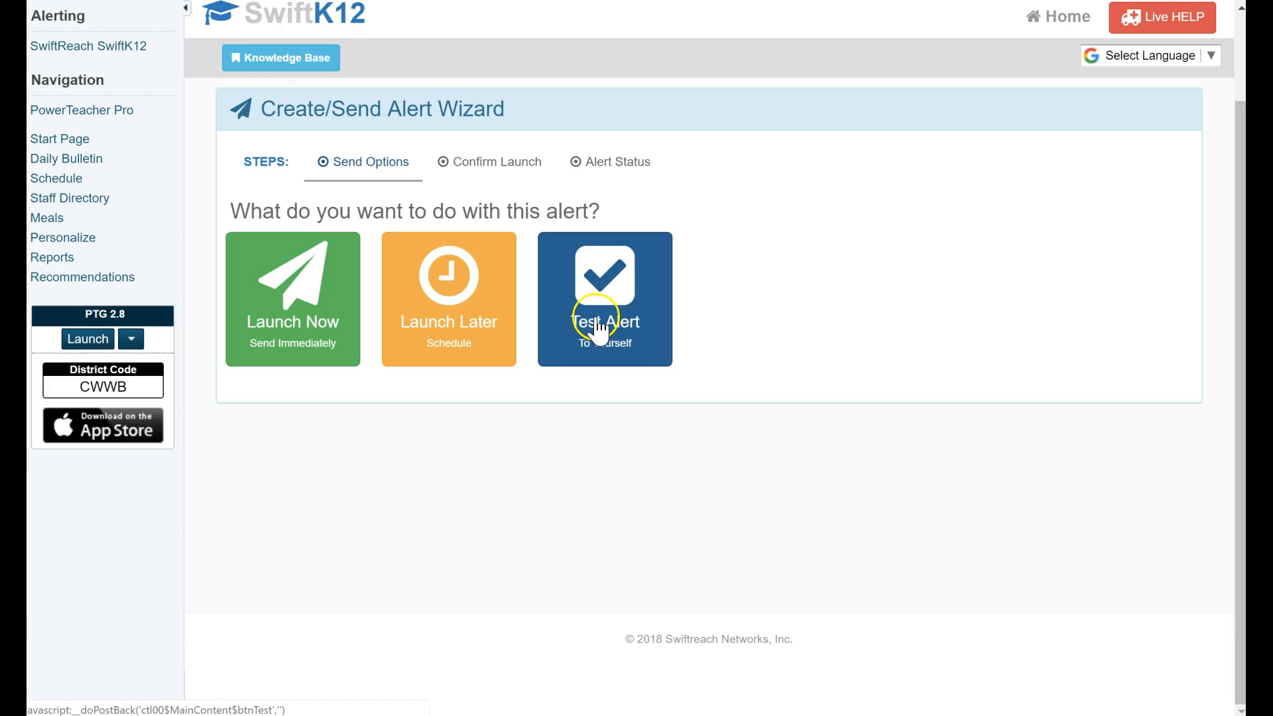
- Switch back to SwiftK12, choose to launch the tested alert immediately, and finalize it with the Run Now schedule
click(244, 307)
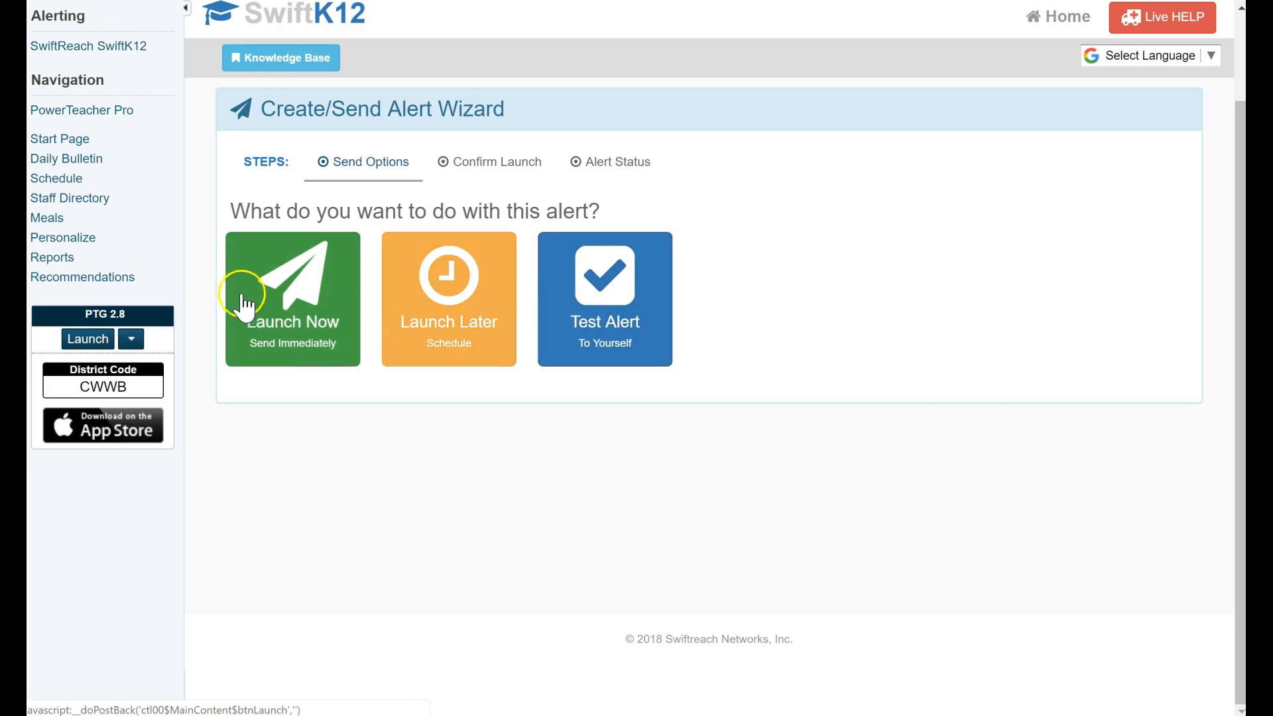
click(297, 304)
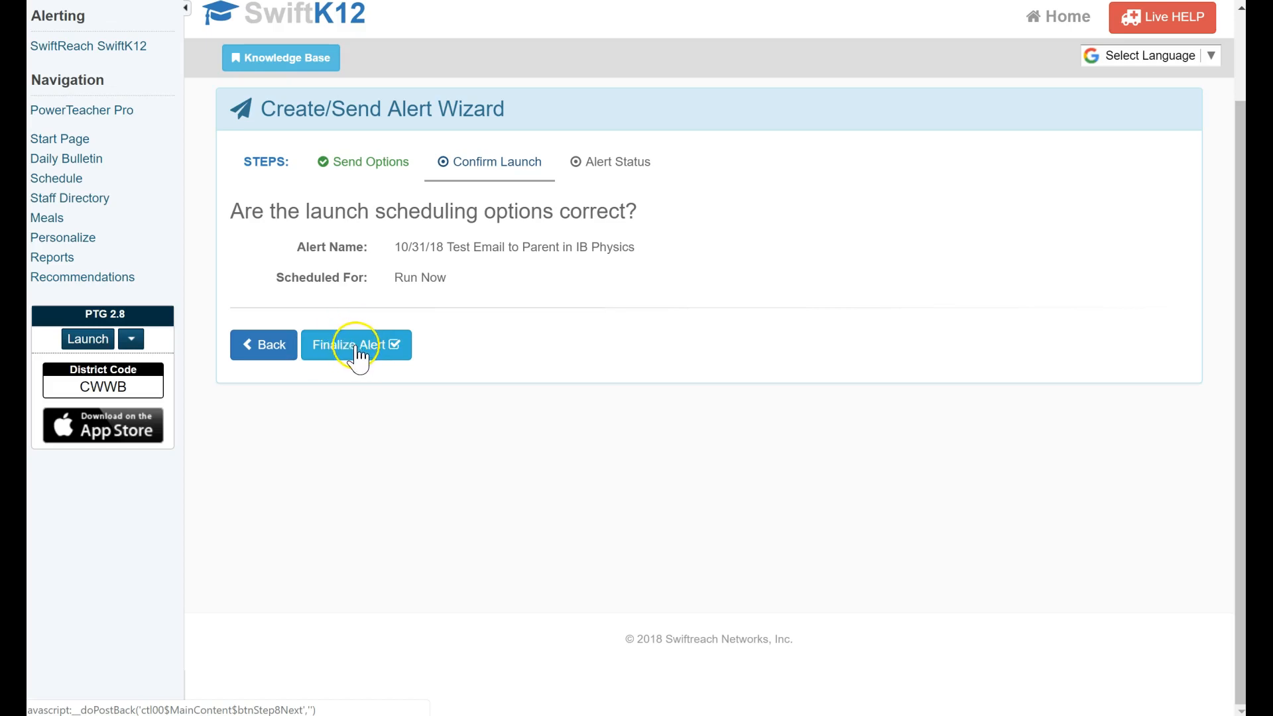
click(348, 354)
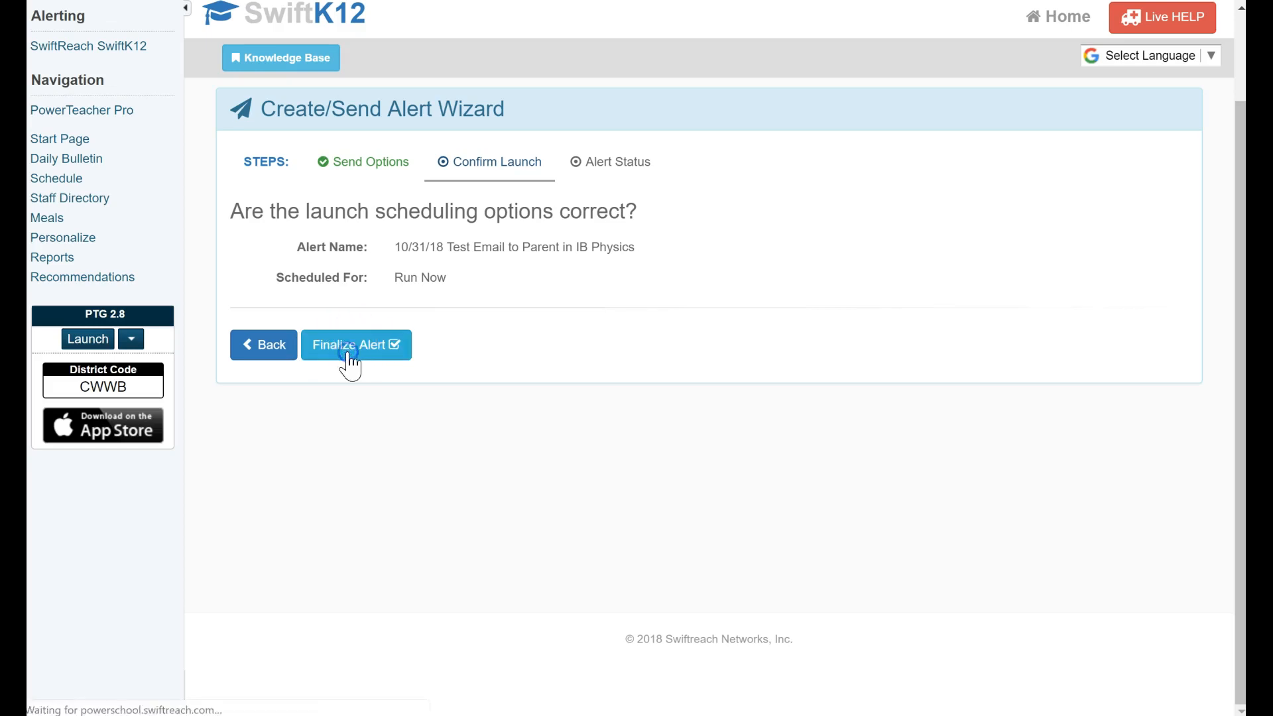